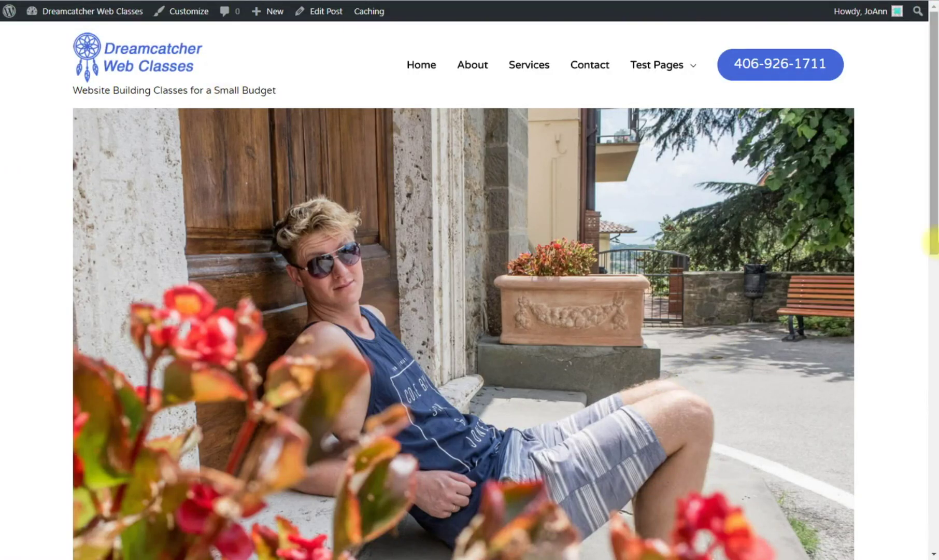
Scroll down the My First Car post, then return to the top with the back-to-top arrow
left_click_drag(930, 222, 901, 530)
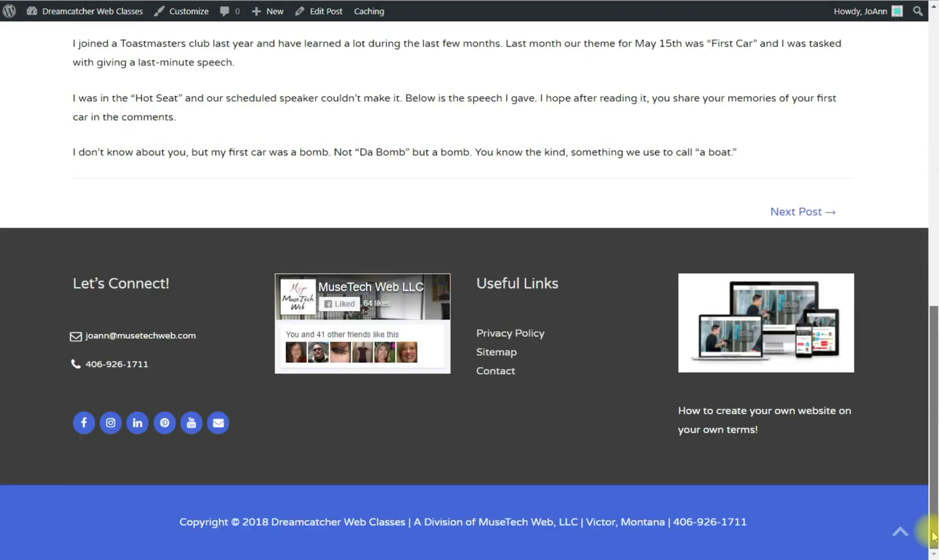
left_click(901, 534)
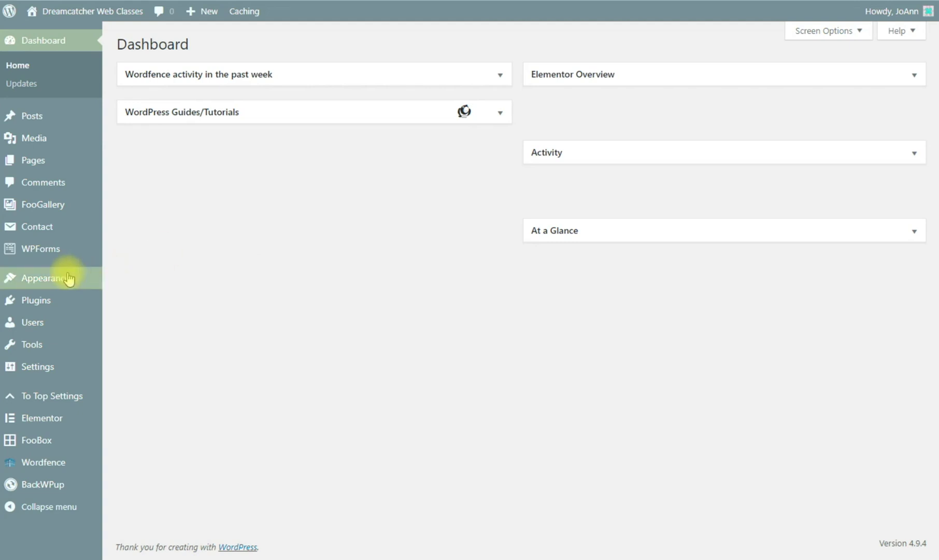
Launch Appearance > Customize for the Astra Child theme
mouse_move(78, 279)
left_click(124, 298)
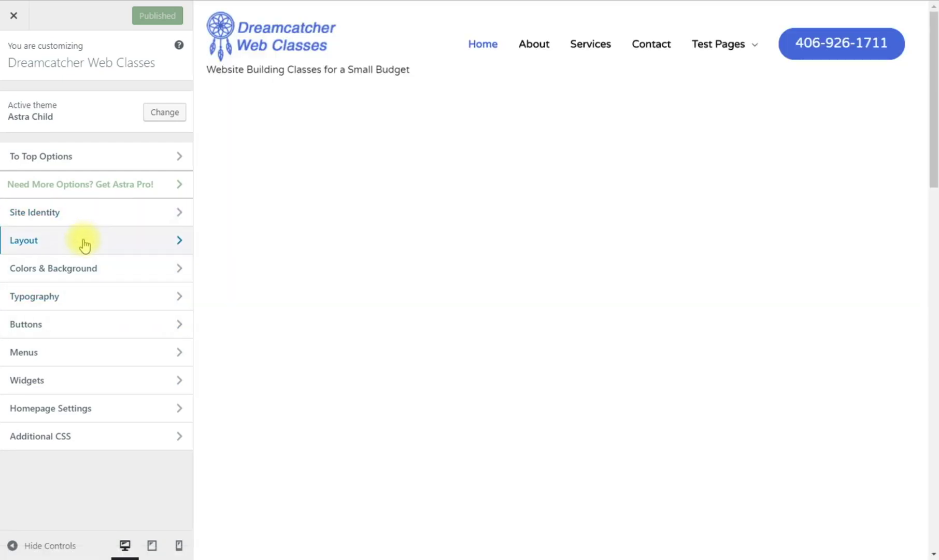
Under Layout > Sidebar, set Blog Posts and Blog Post Archives to Right Sidebar and publish
left_click(84, 243)
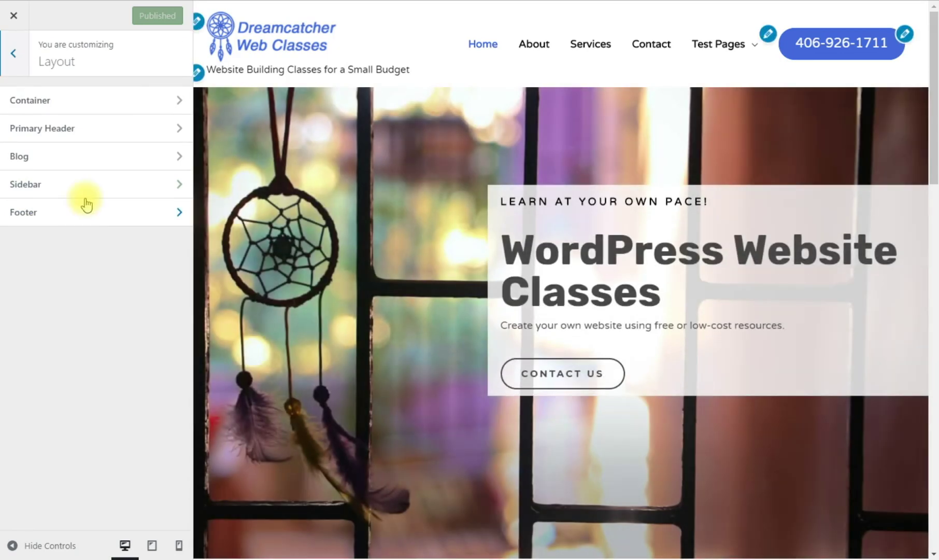
left_click(95, 193)
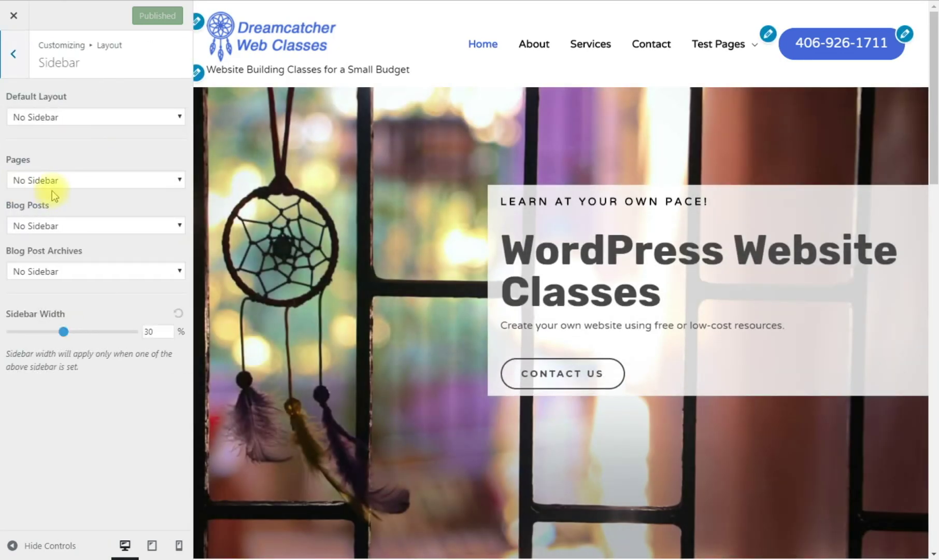
left_click(100, 226)
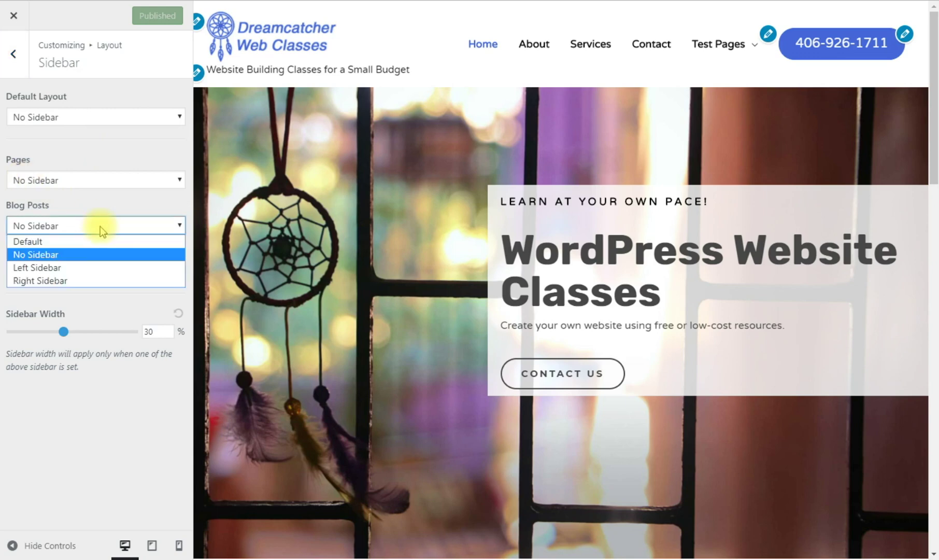
left_click(98, 280)
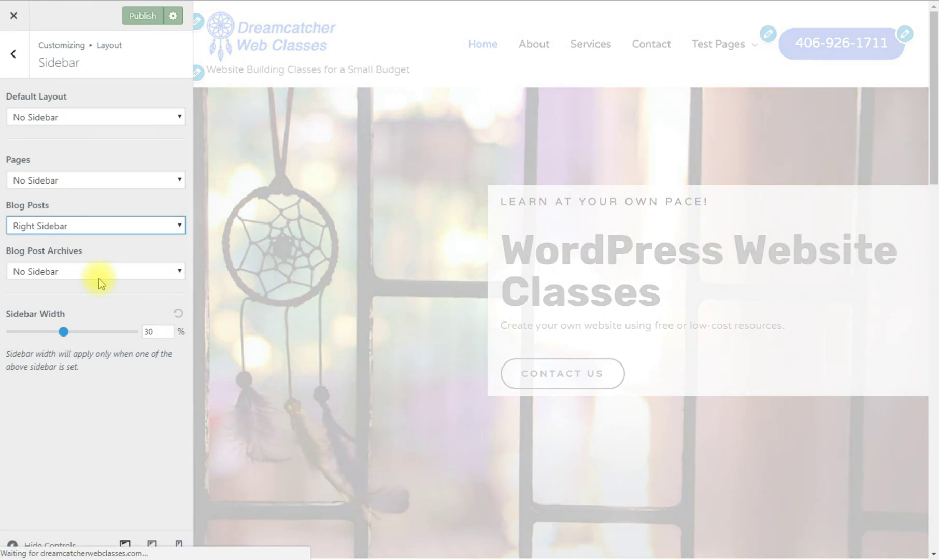
left_click(98, 271)
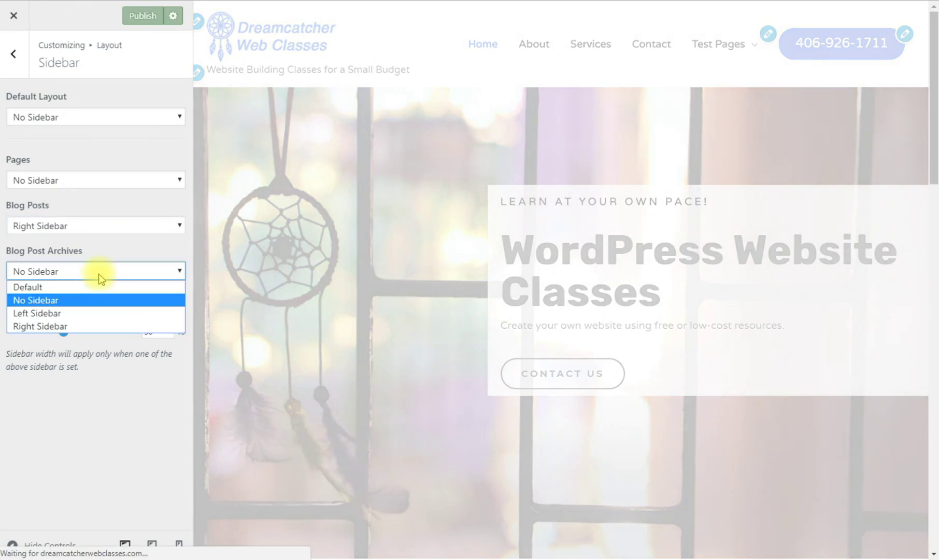
left_click(93, 325)
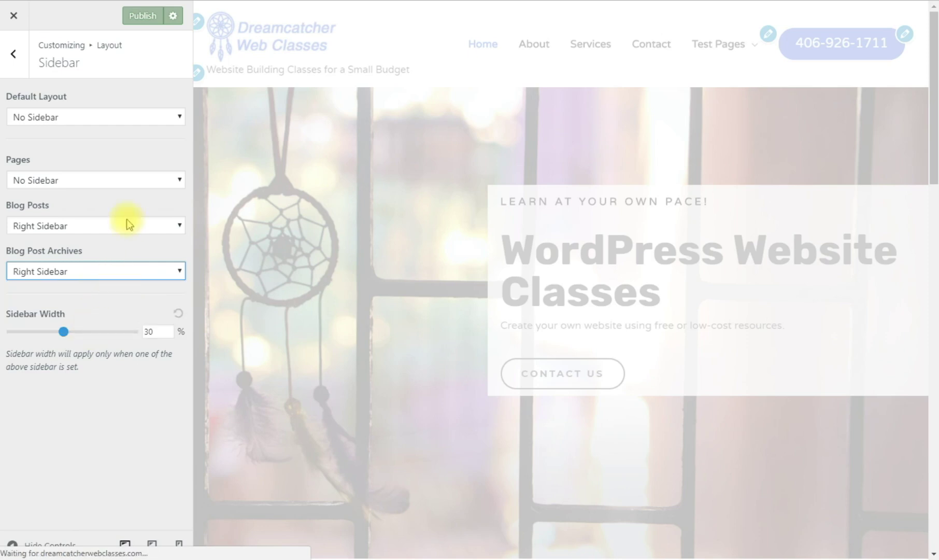
left_click(137, 17)
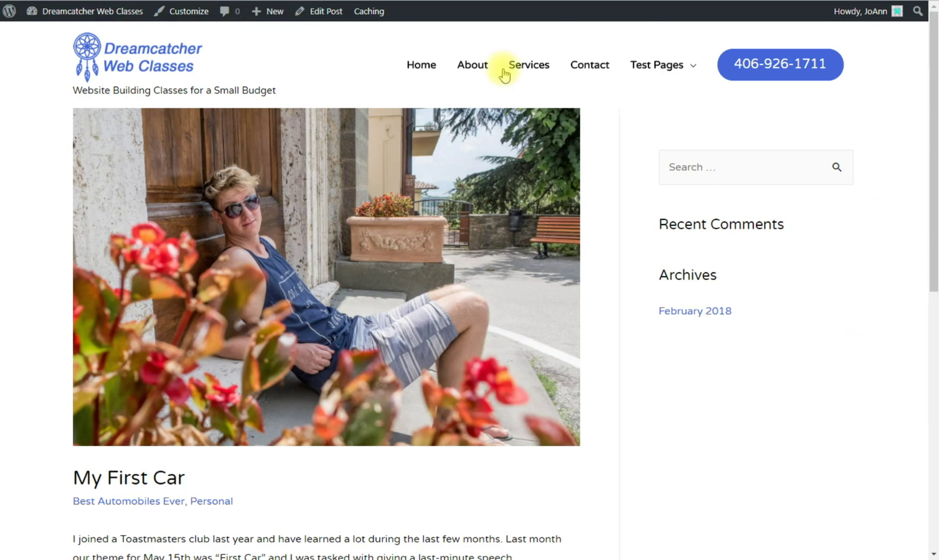
Check the new Search, Recent Comments and Archives sidebar in the preview, then close the Customizer
scroll(928, 256, "down", 7)
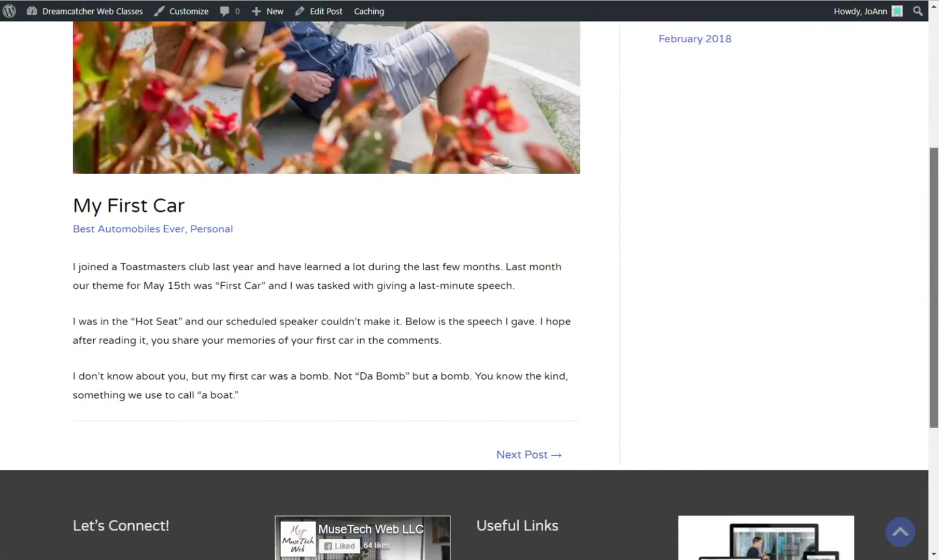
scroll(922, 434, "down", 2)
scroll(923, 434, "up", 15)
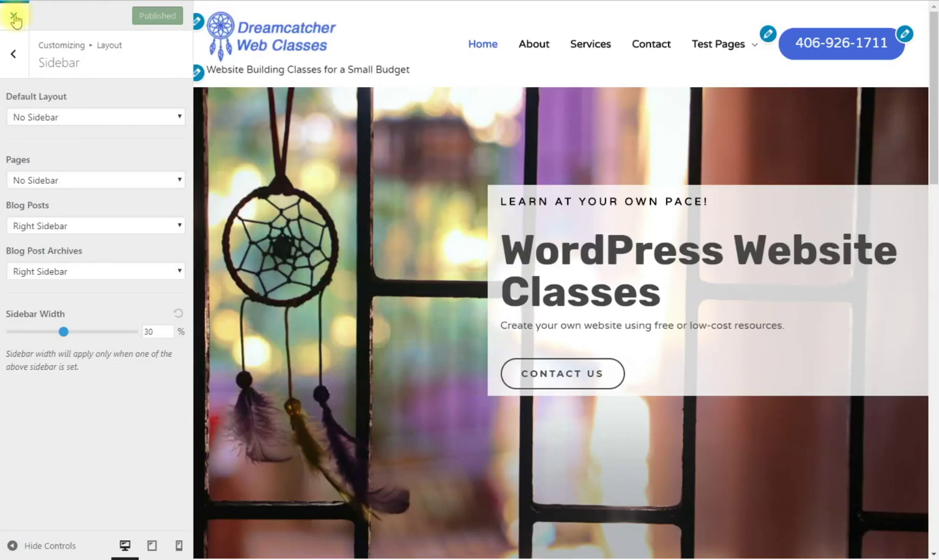
left_click(14, 18)
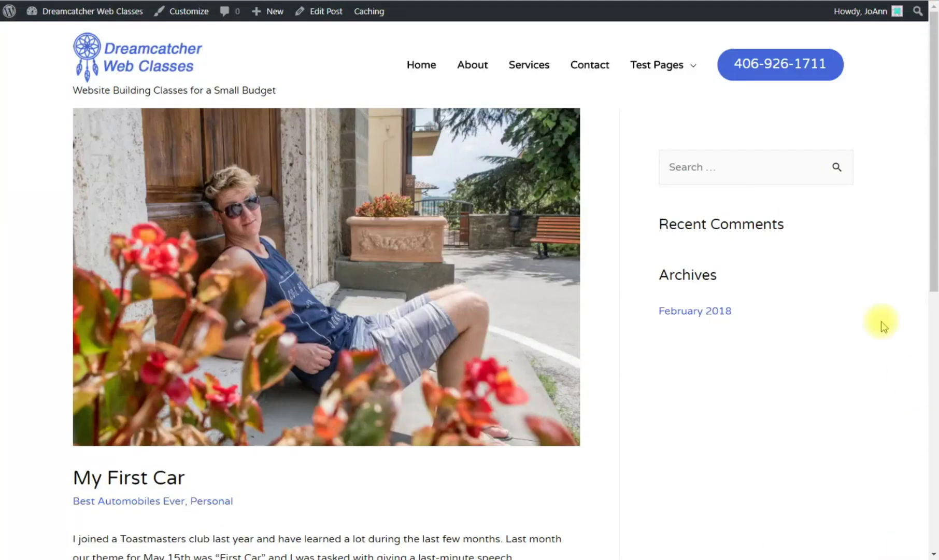
Go from the Dashboard to the Appearance > Widgets page
left_click(123, 11)
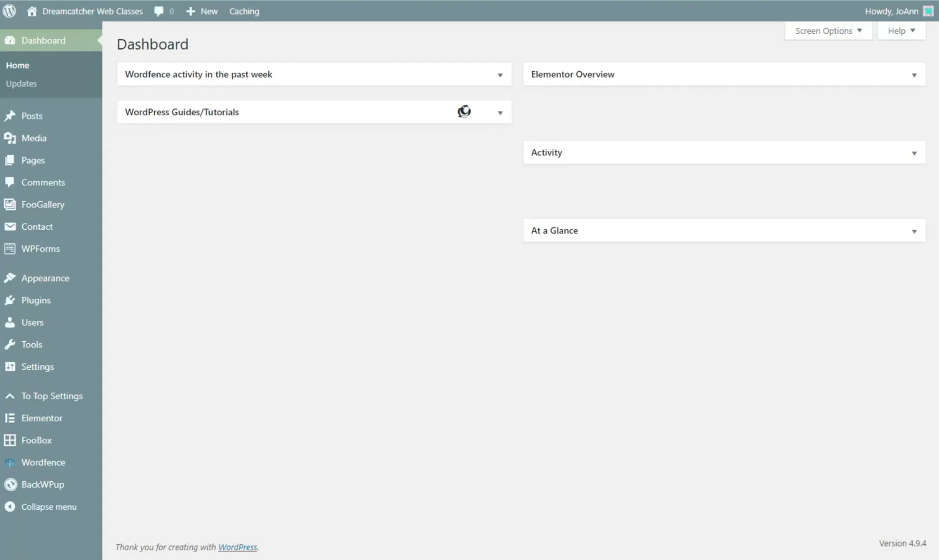
mouse_move(45, 278)
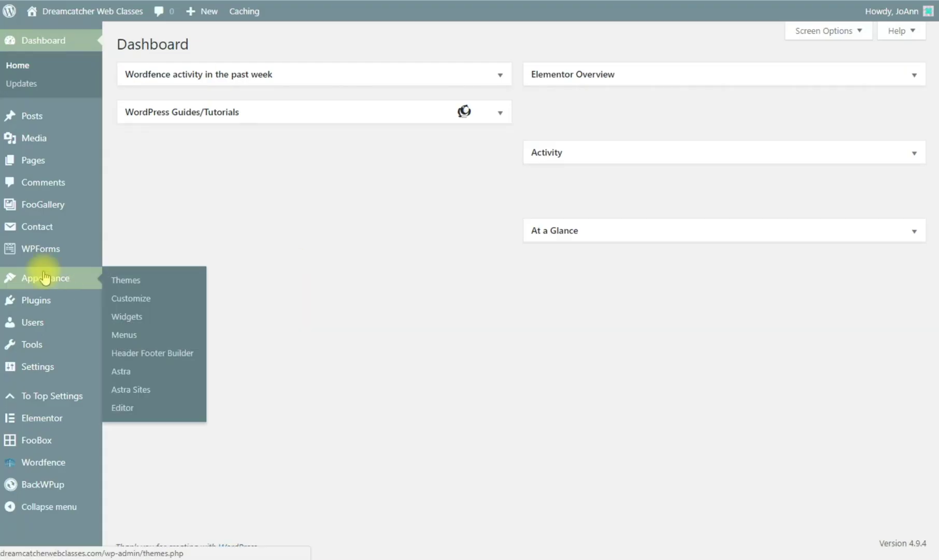
left_click(129, 317)
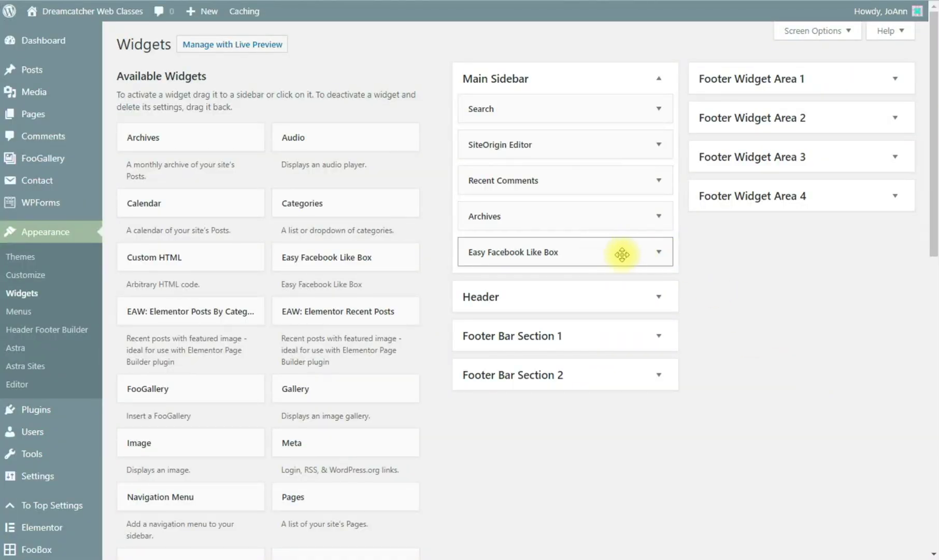
Title the Easy Facebook Like Box widget 'Like Us On Facebook' and paste the Facebook page URL
left_click(658, 253)
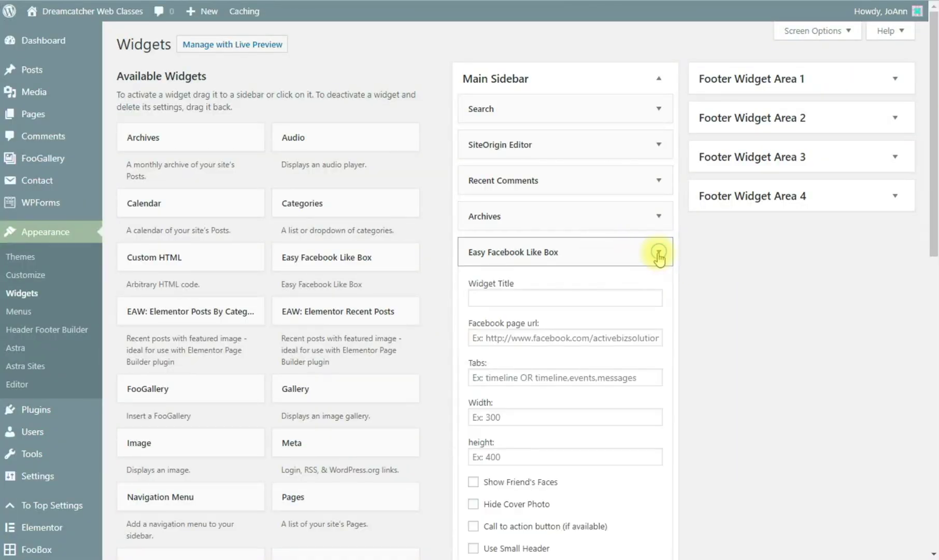
left_click(520, 298)
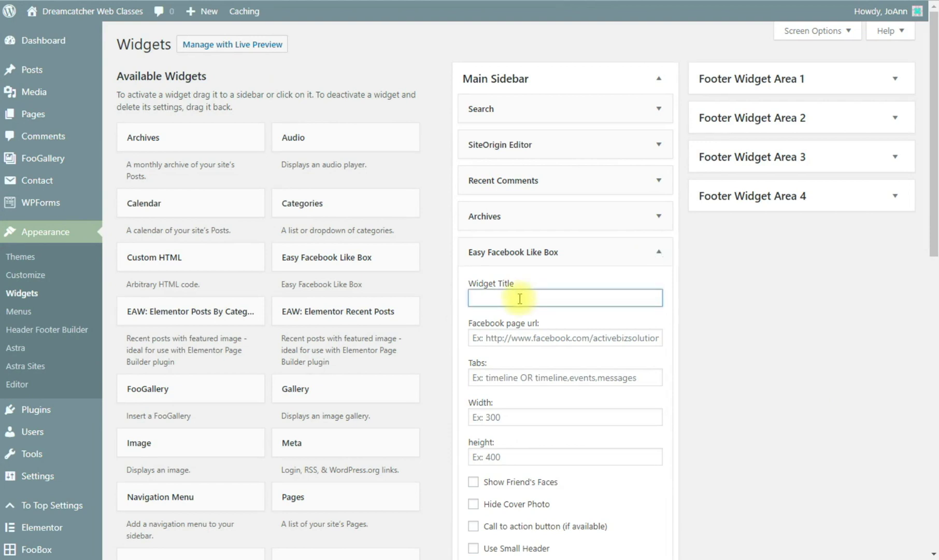
type("Like Us On Facebook")
left_click(498, 340)
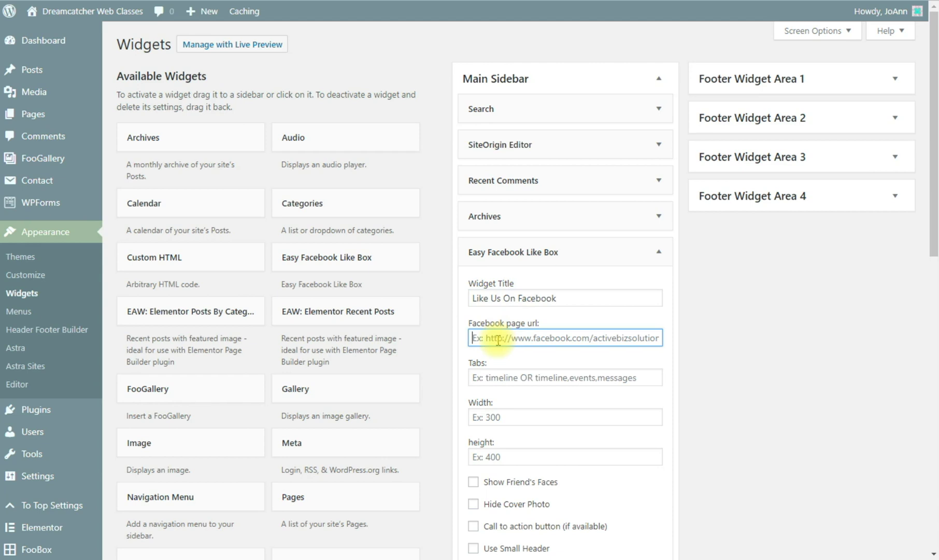
type("http")
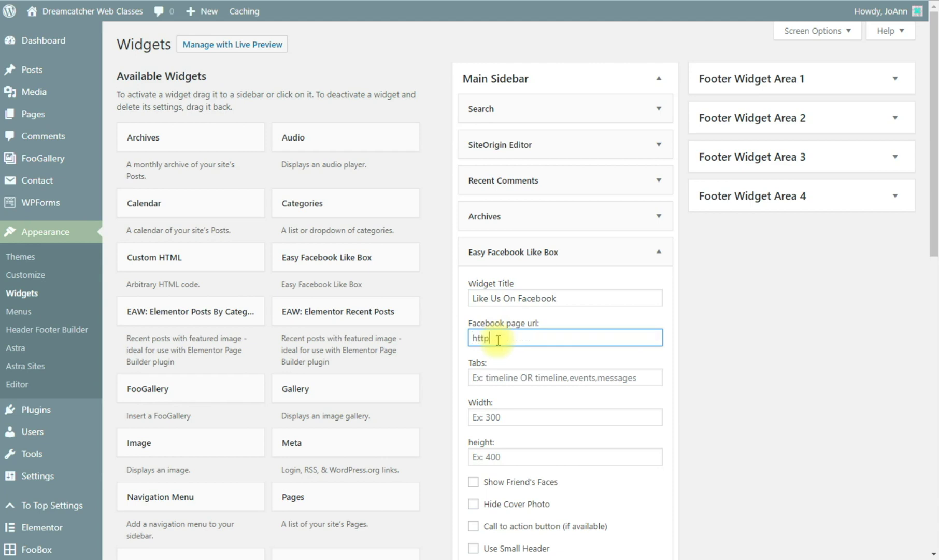
type("s://facebook.com")
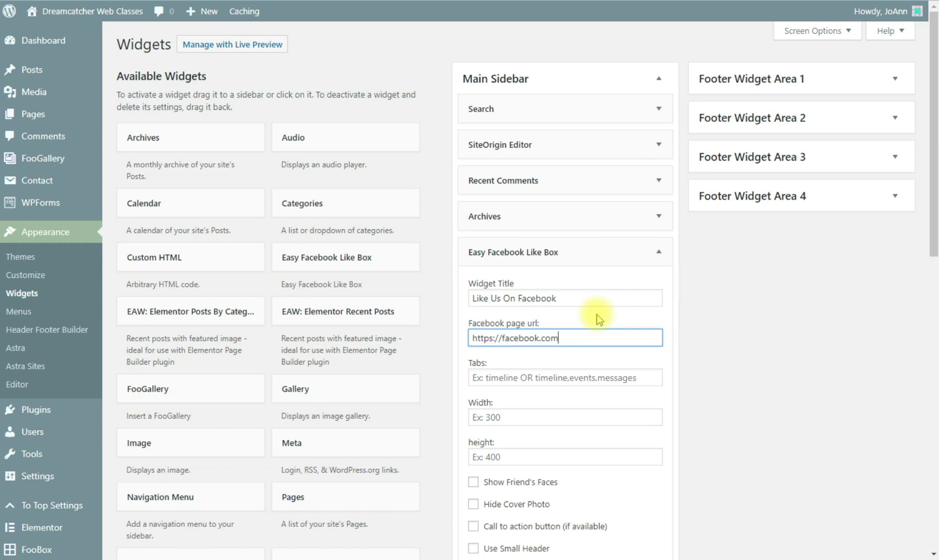
left_click_drag(570, 337, 470, 339)
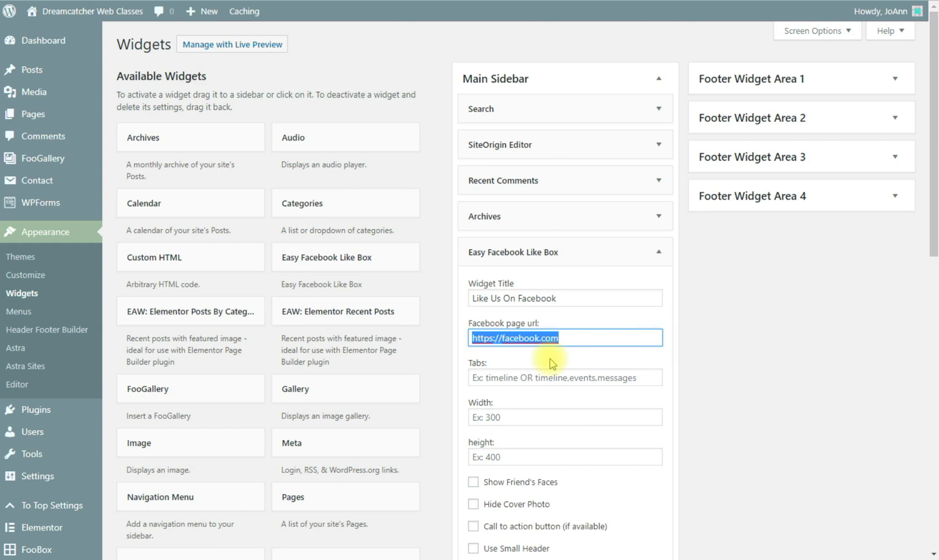
type("https://www.facebook.com/MuseTechWeb/")
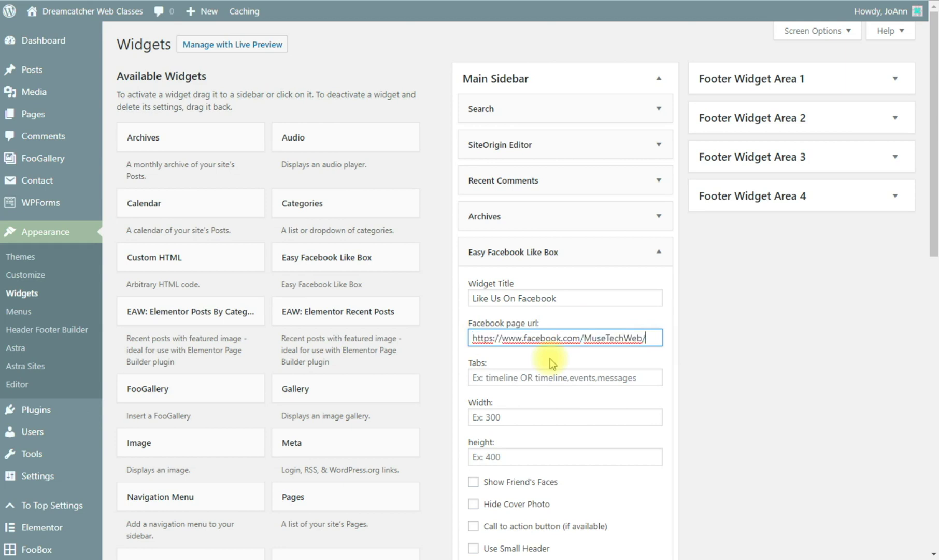
Give the Like Box a width of 275 and a height of 400
left_click(556, 357)
left_click(509, 419)
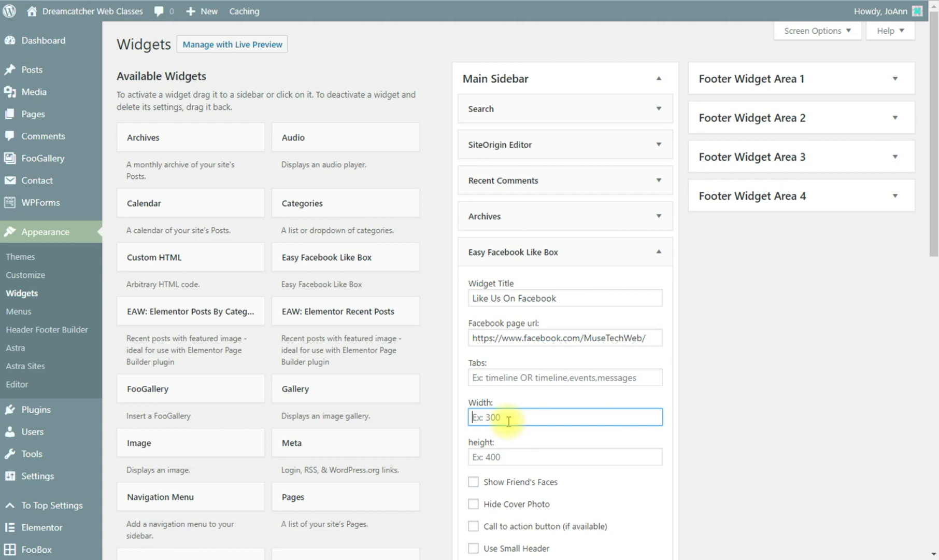
type("3")
type("5")
key("BackSpace")
key("BackSpace")
type("275")
left_click(514, 456)
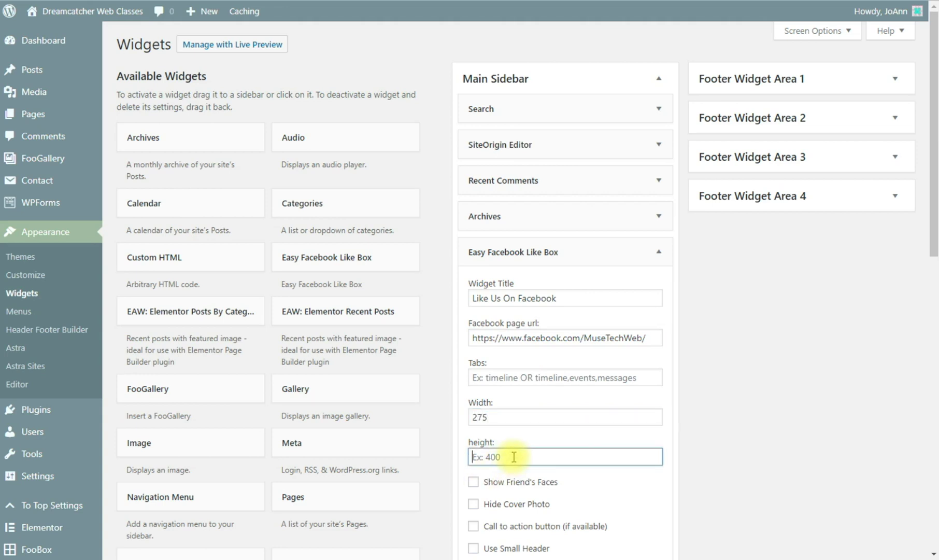
type("400")
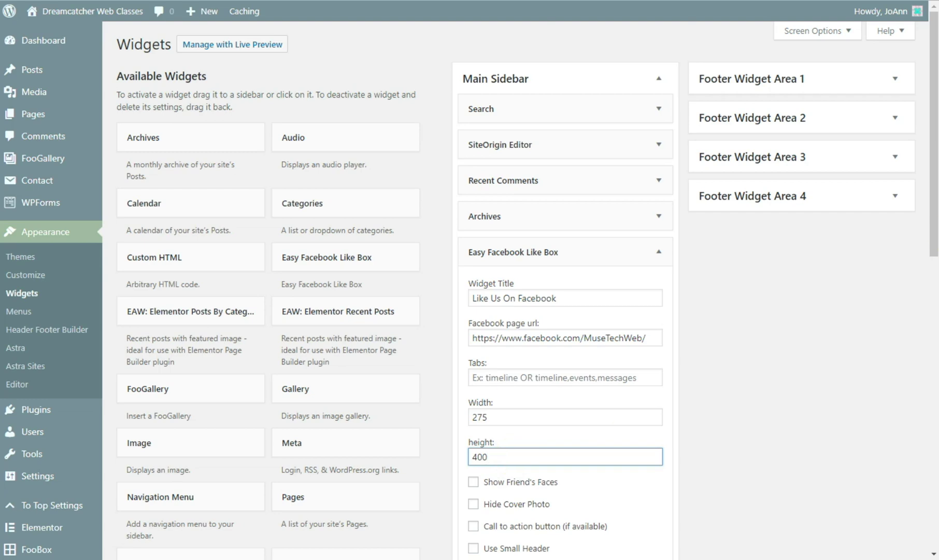
Enable friends' faces and container-width adapting, change the width to 300, and save
left_click_drag(935, 237, 935, 321)
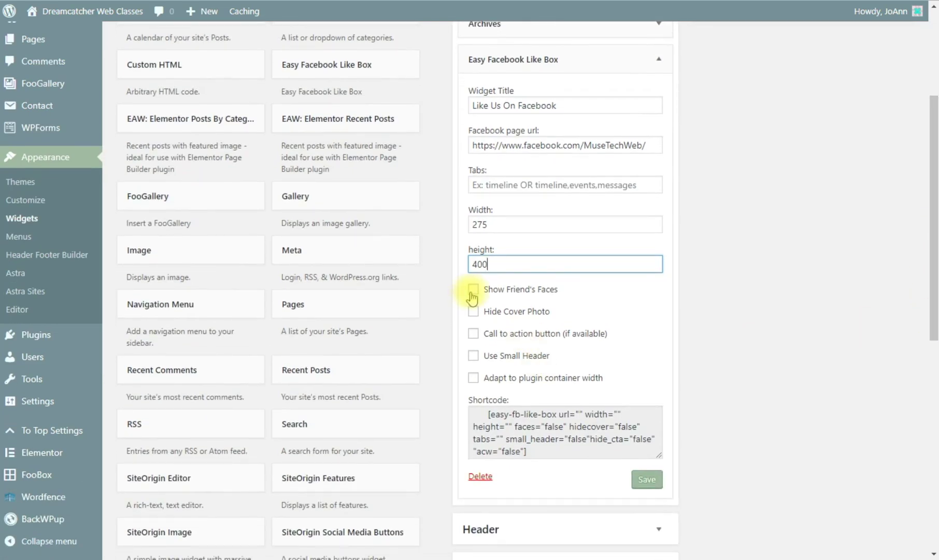
left_click(473, 291)
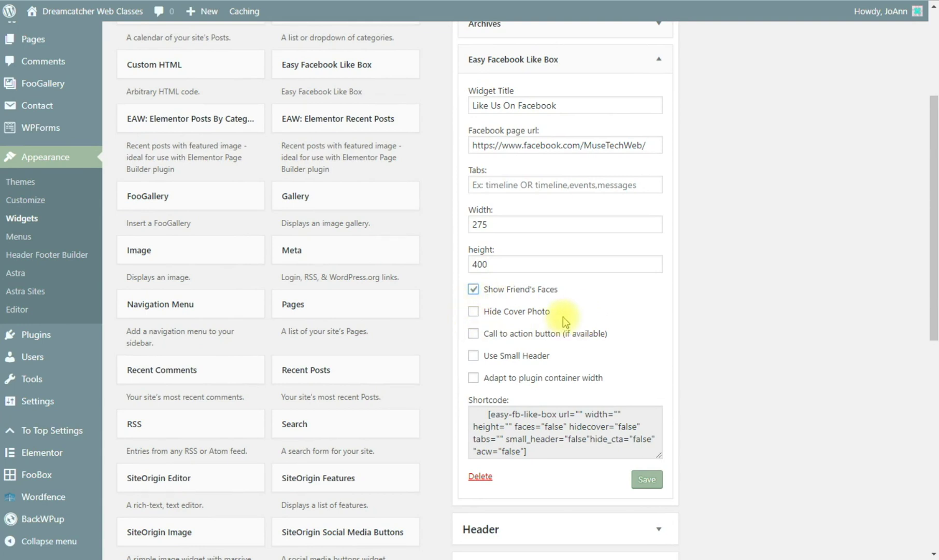
left_click(473, 378)
double_click(492, 224)
type("300")
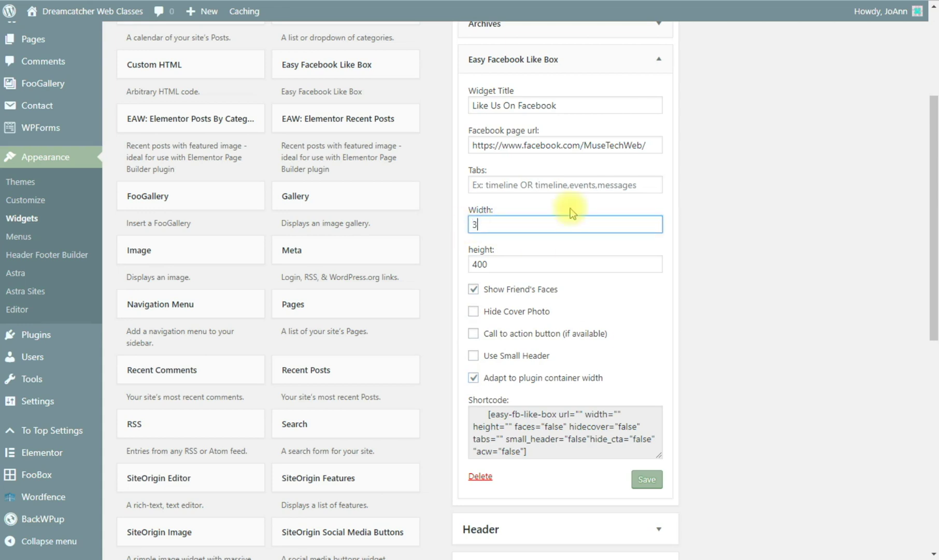
left_click(646, 480)
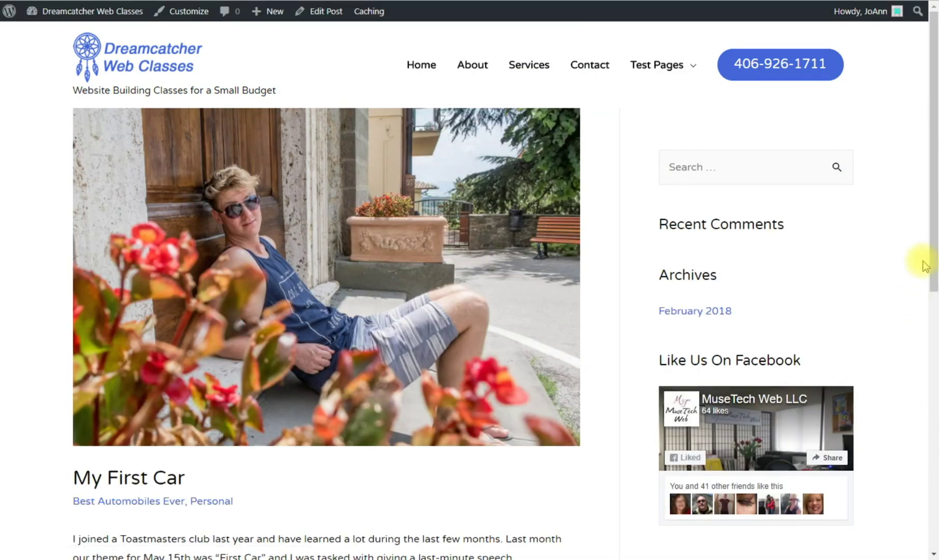
scroll(928, 256, "down", 3)
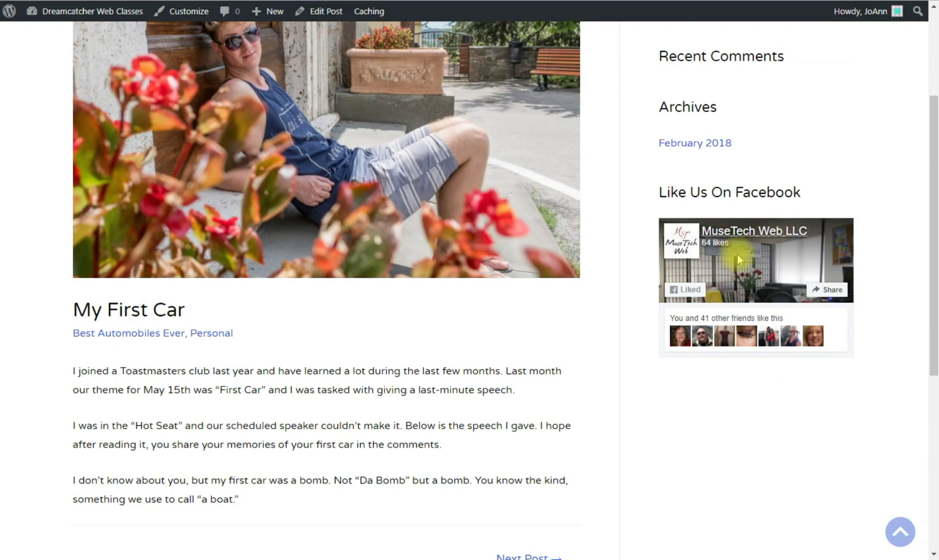
scroll(929, 345, "up", 3)
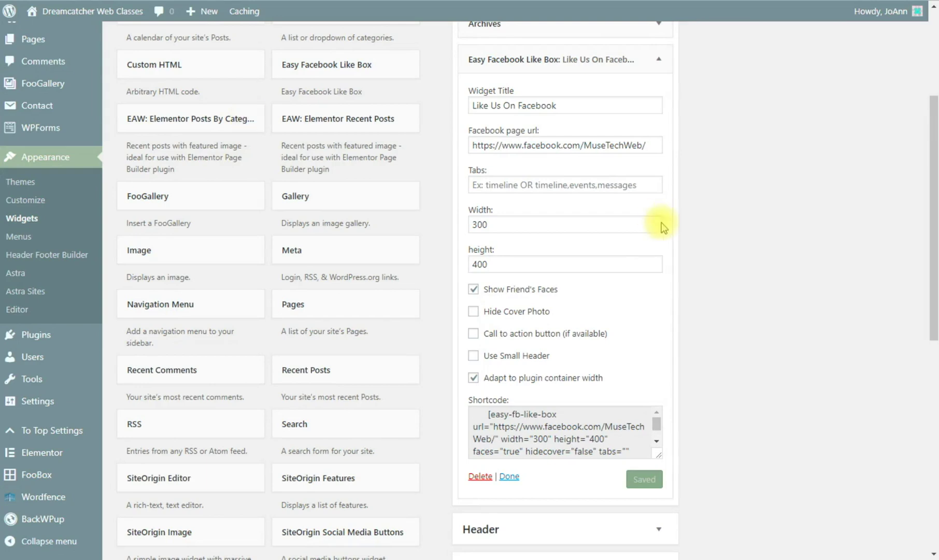
scroll(660, 222, "up", 4)
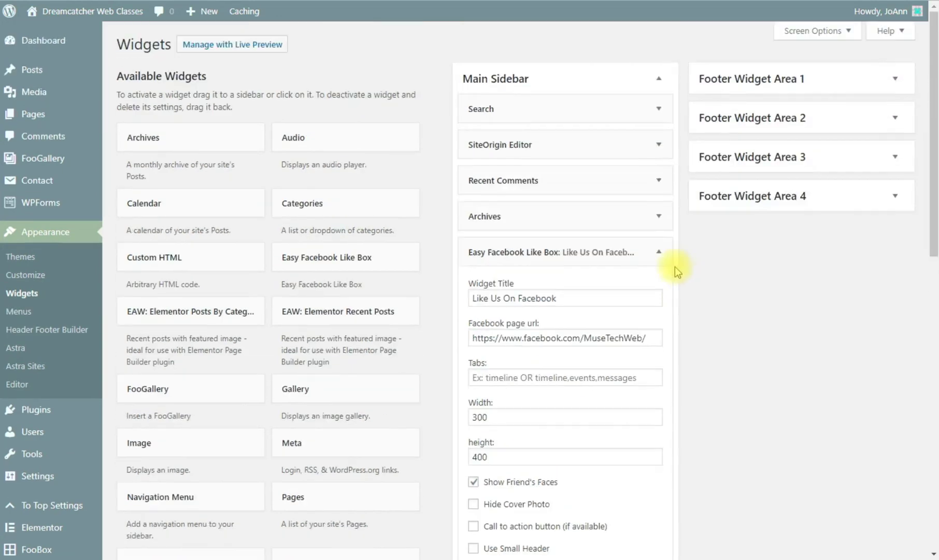
Remove Recent Comments from Main Sidebar and title the SiteOrigin Editor widget 'Contact Us'
left_click(659, 253)
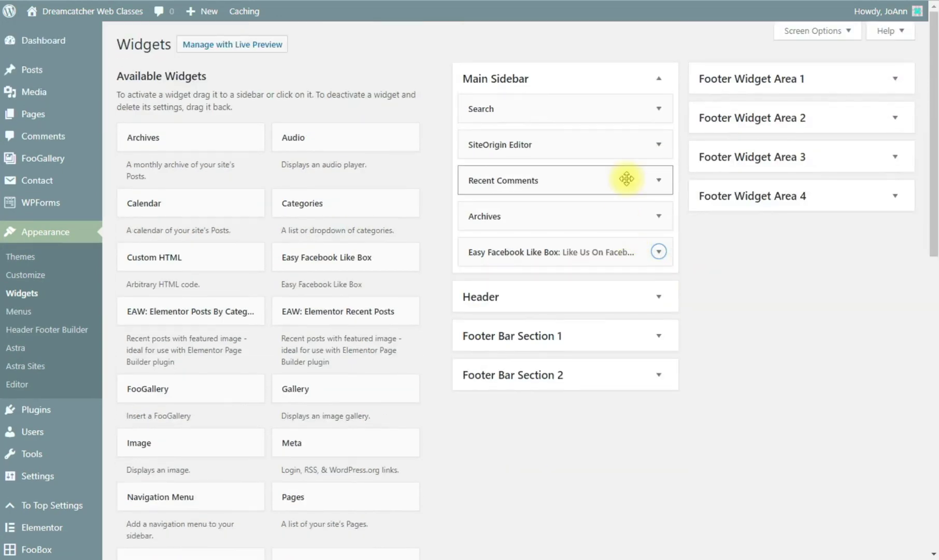
left_click_drag(626, 179, 369, 188)
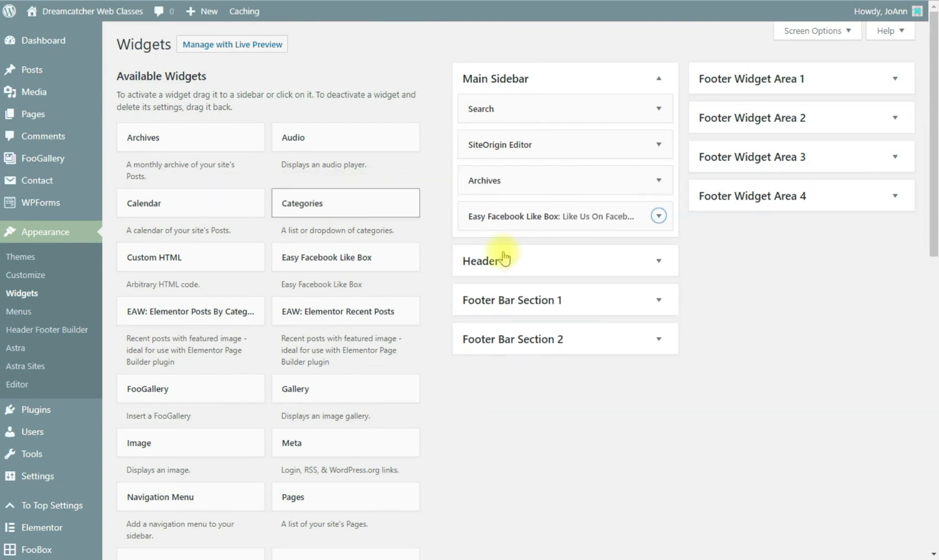
left_click(658, 148)
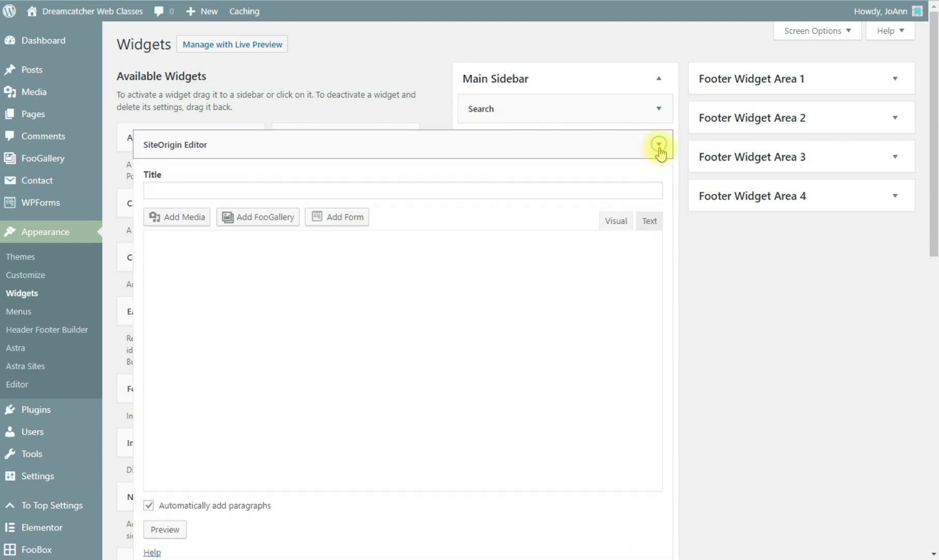
left_click(330, 192)
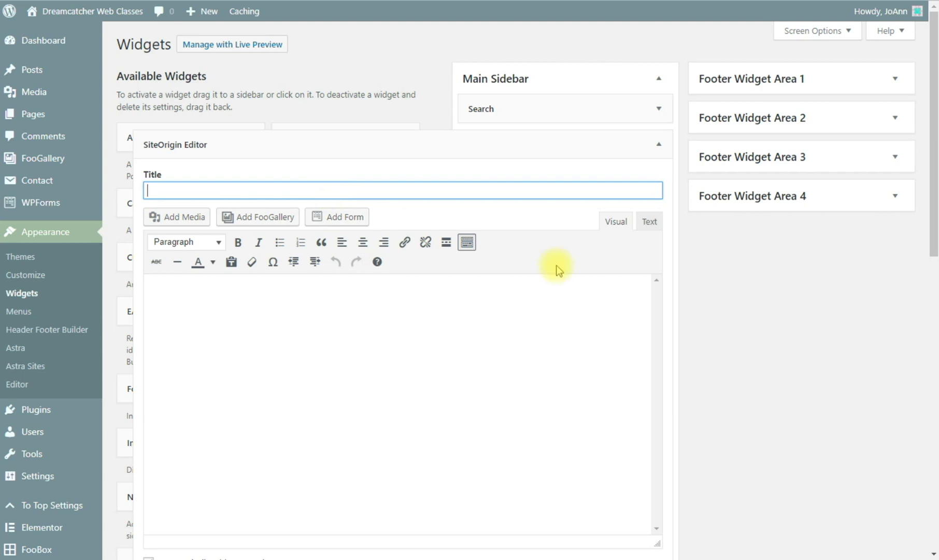
type("Contact Us")
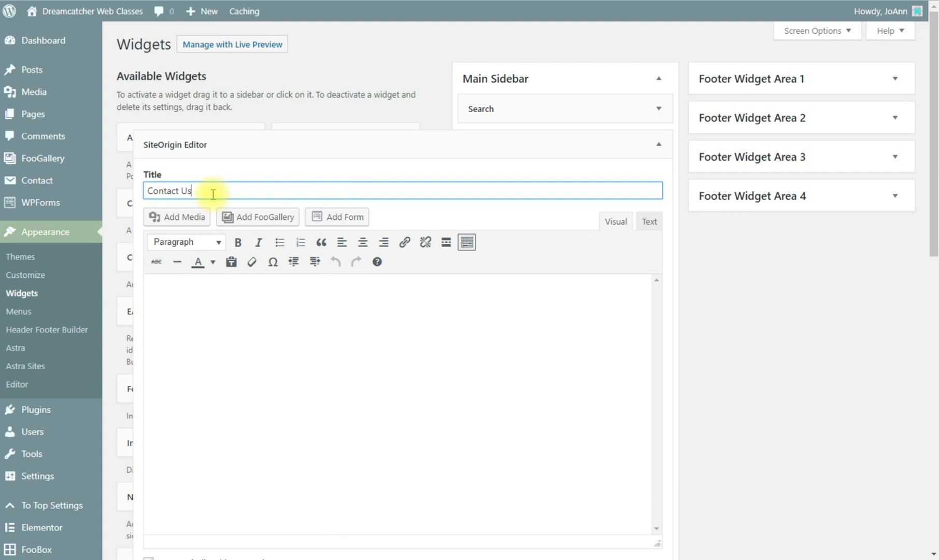
Insert the Simple Contact Form shortcode into the Contact Us widget and save it
left_click(177, 292)
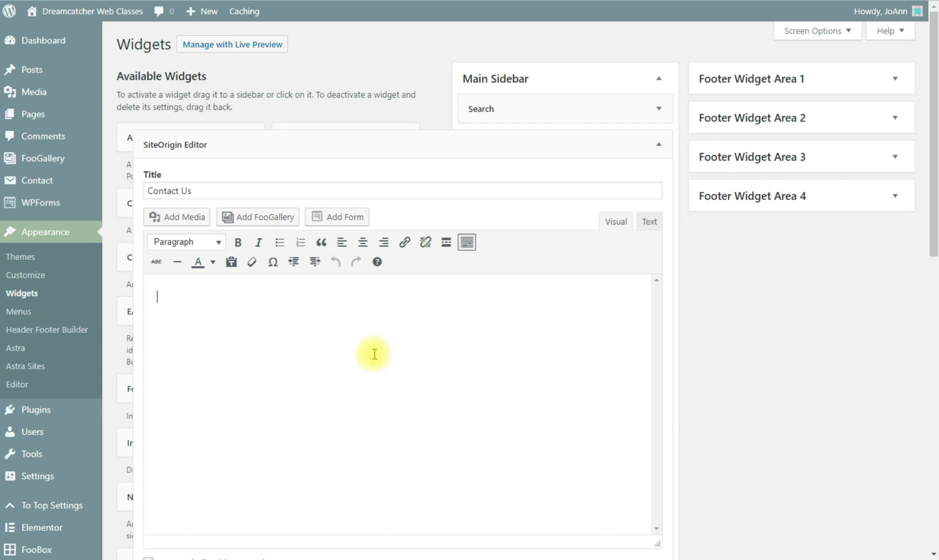
left_click(342, 220)
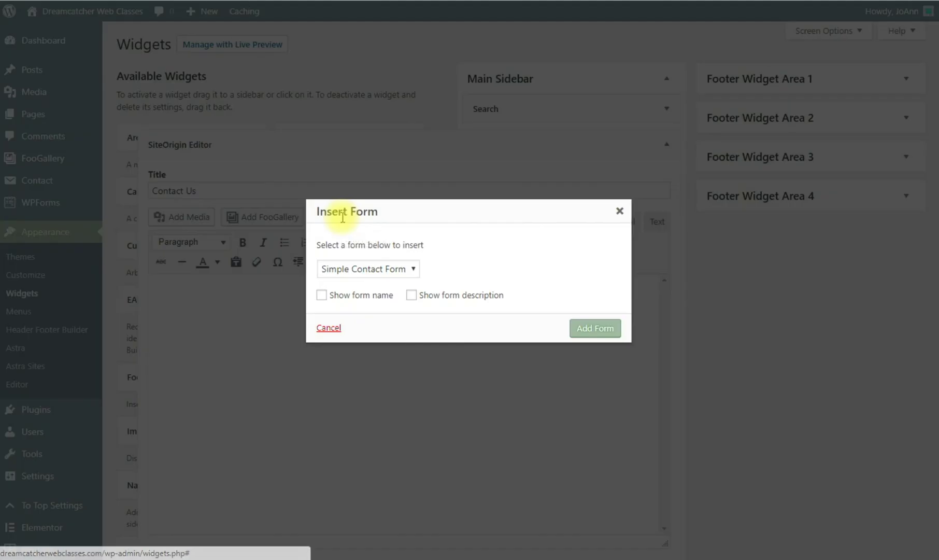
left_click(404, 271)
left_click(377, 285)
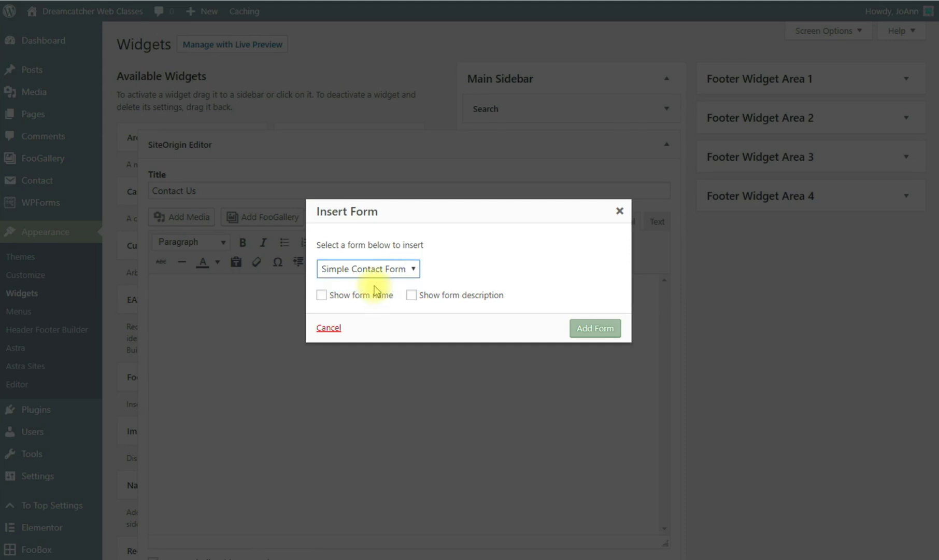
left_click(601, 330)
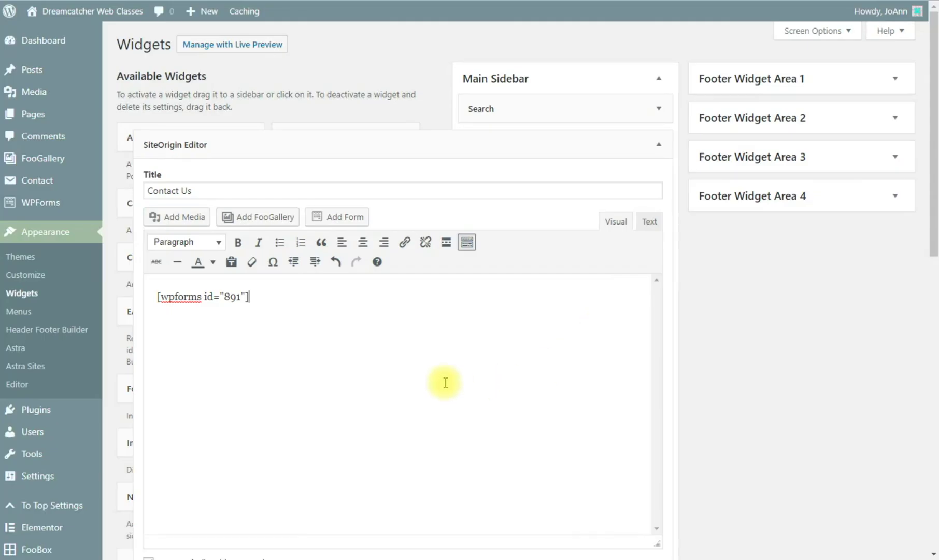
scroll(776, 386, "down", 5)
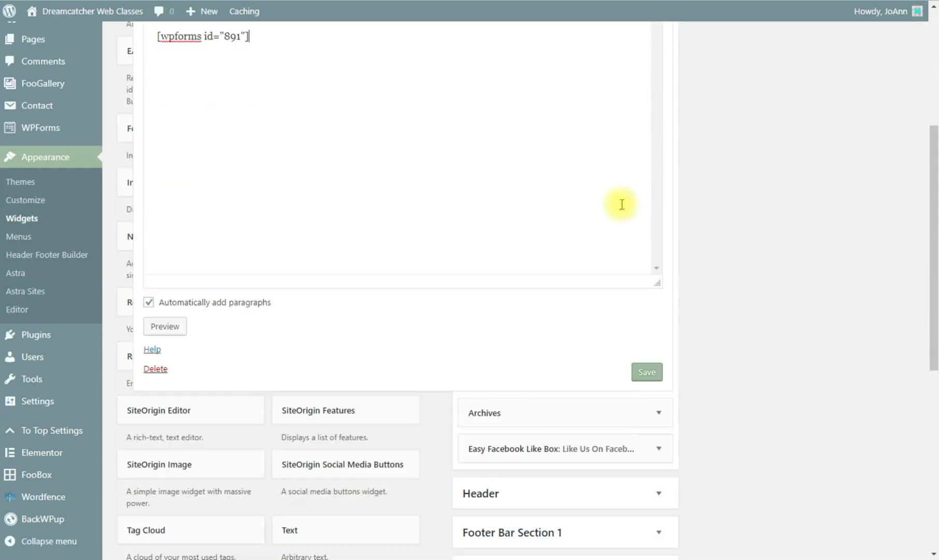
scroll(475, 209, "up", 4)
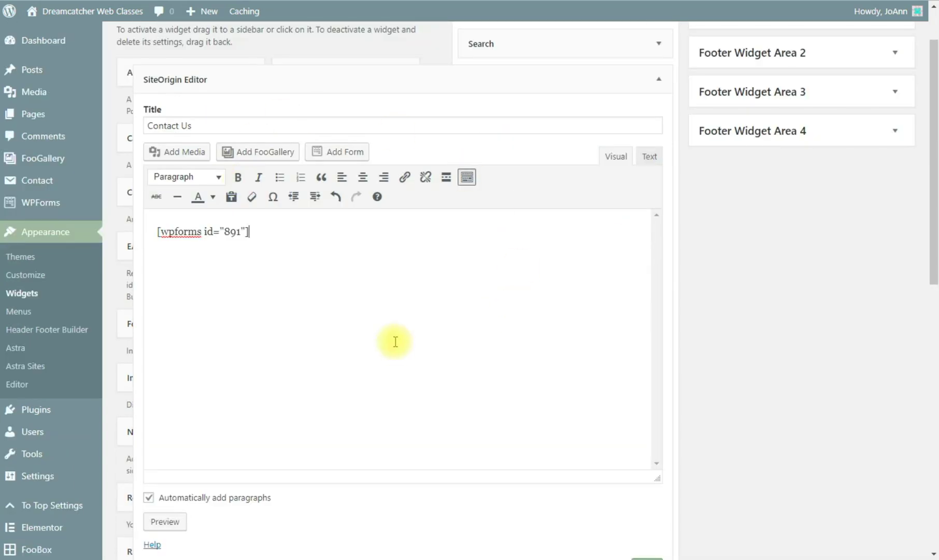
scroll(395, 342, "down", 6)
left_click(654, 244)
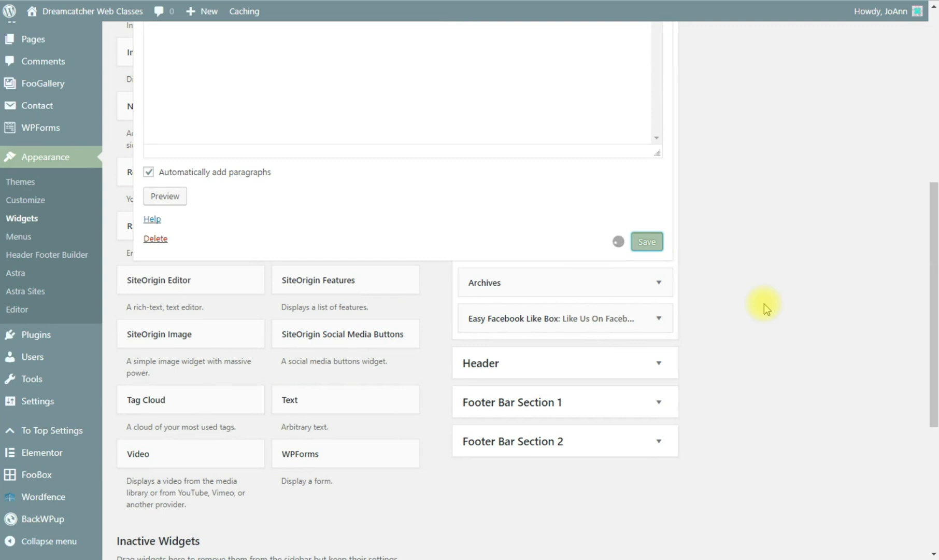
scroll(763, 303, "up", 8)
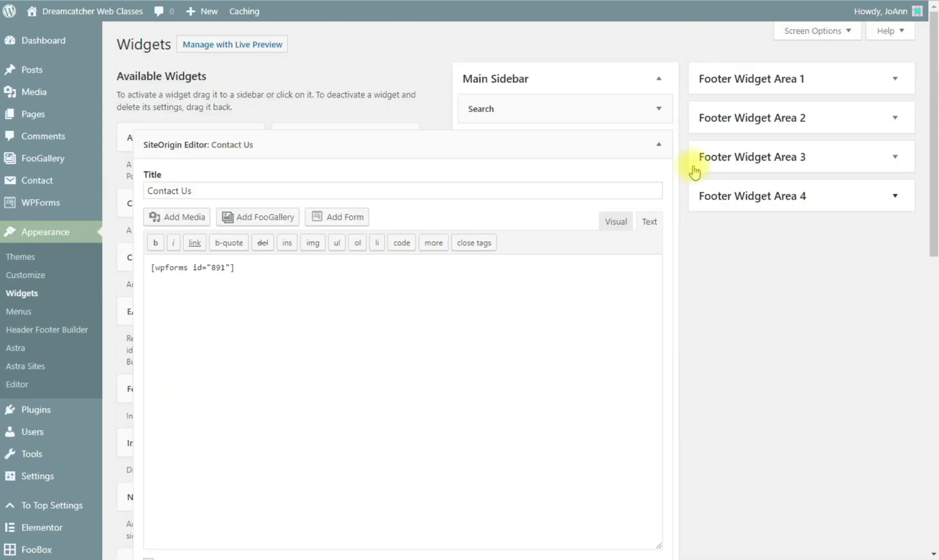
left_click(659, 147)
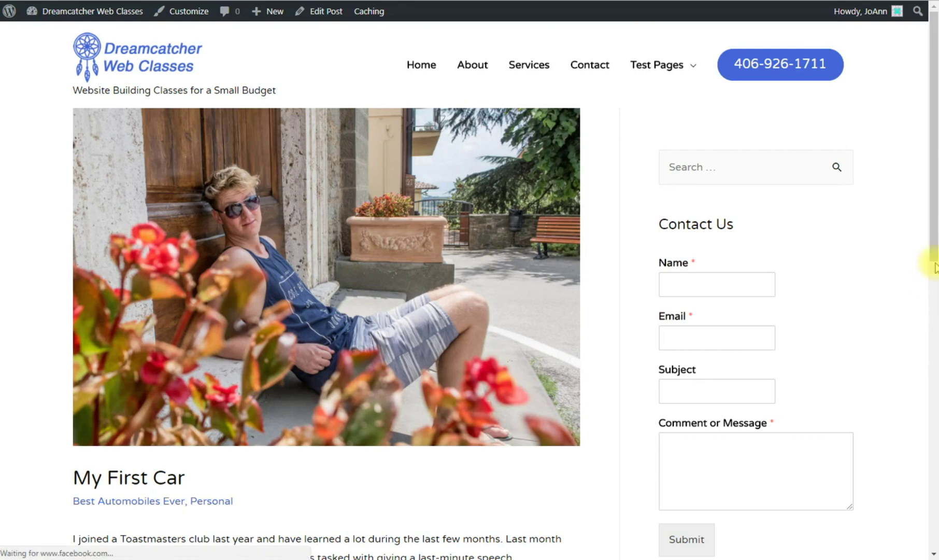
Check the Contact Us form on the post, then drag Archives out of Main Sidebar
scroll(933, 270, "down", 3)
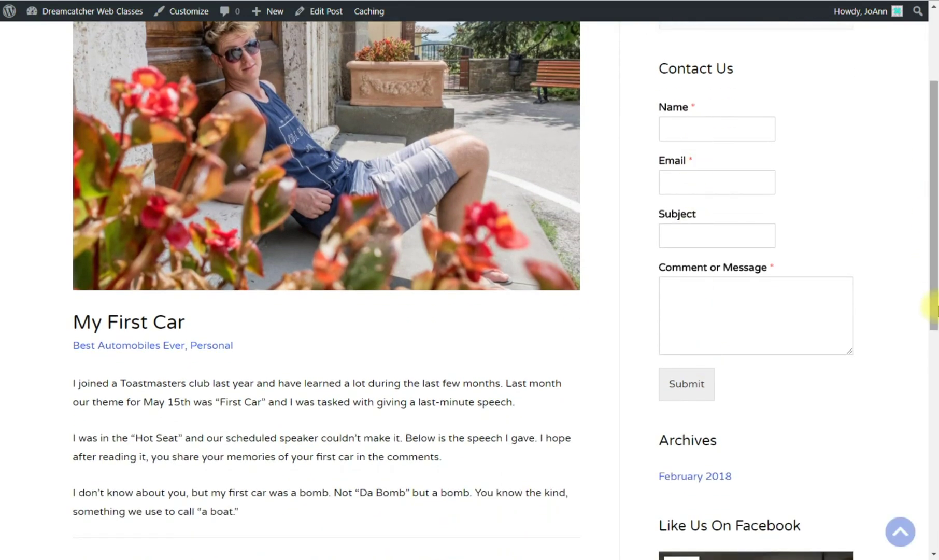
left_click_drag(932, 308, 933, 217)
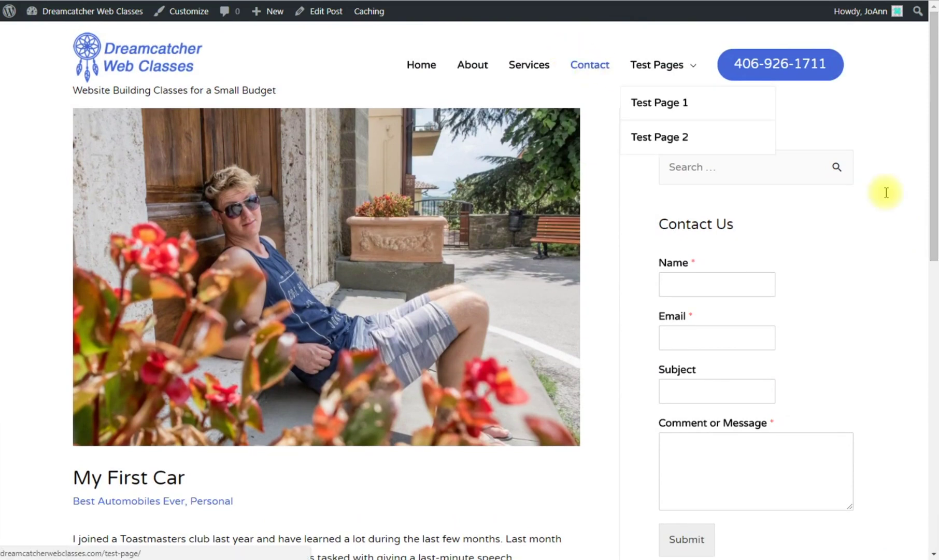
left_click_drag(935, 231, 932, 337)
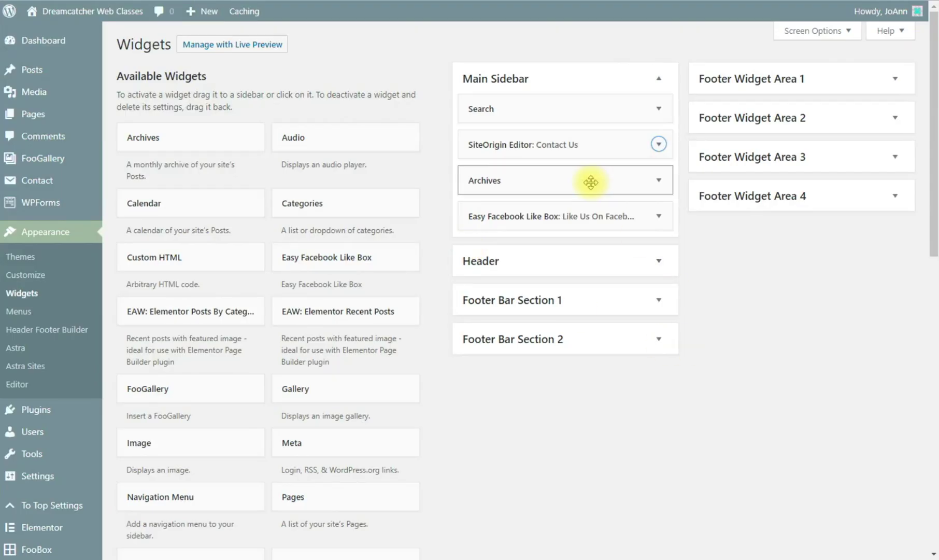
left_click_drag(595, 180, 292, 249)
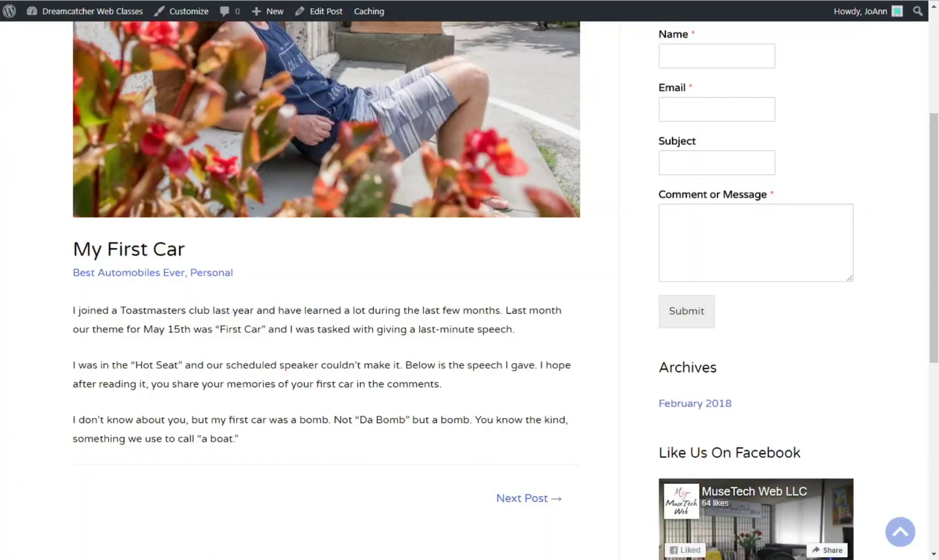
Add an Image widget to the Main Sidebar
scroll(833, 313, "up", 5)
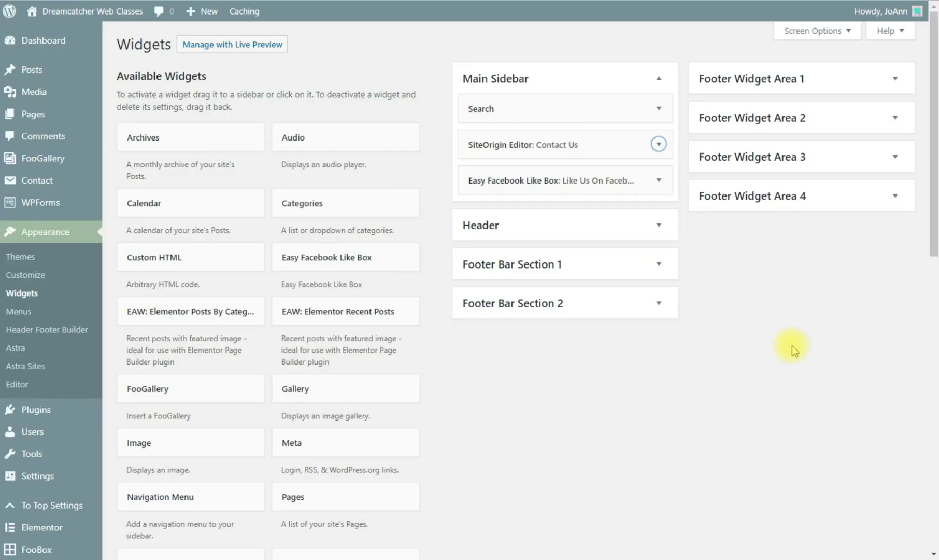
scroll(570, 370, "down", 3)
scroll(513, 380, "up", 3)
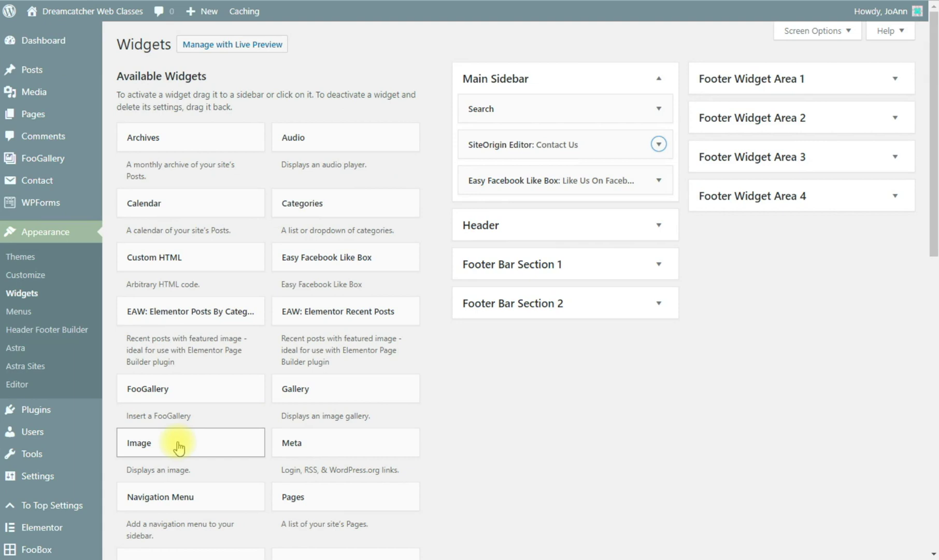
left_click_drag(175, 445, 518, 144)
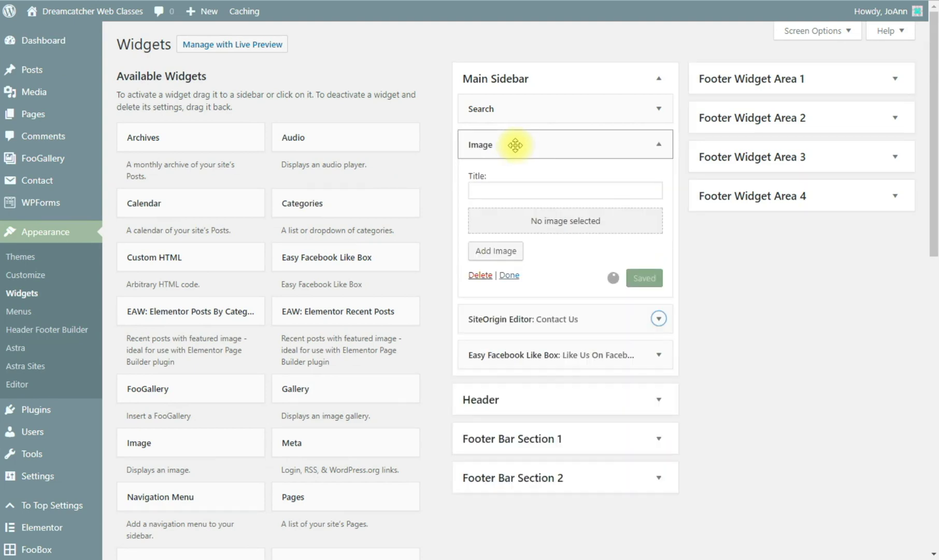
Put AnnaItaly.jpg, the woman on driftwood, in the Image widget, save, and view the post
left_click(545, 222)
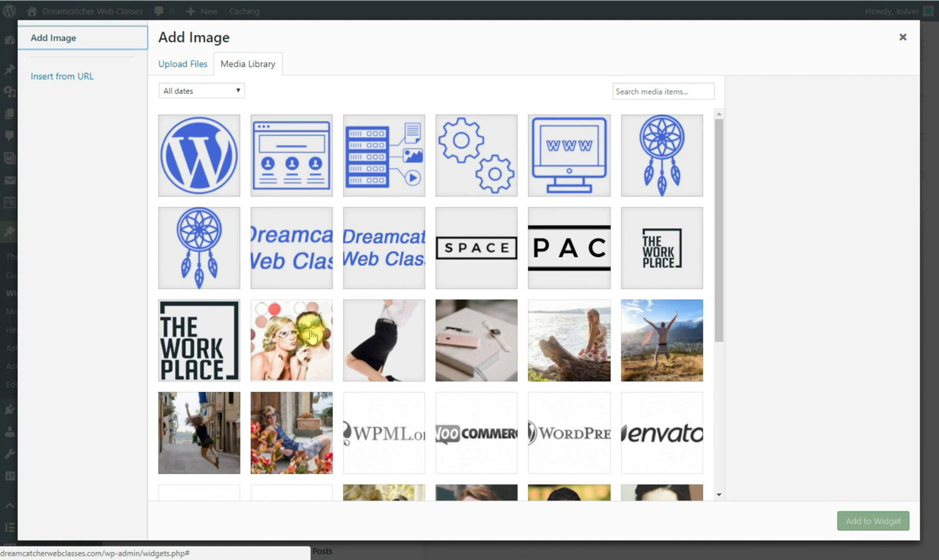
left_click(387, 332)
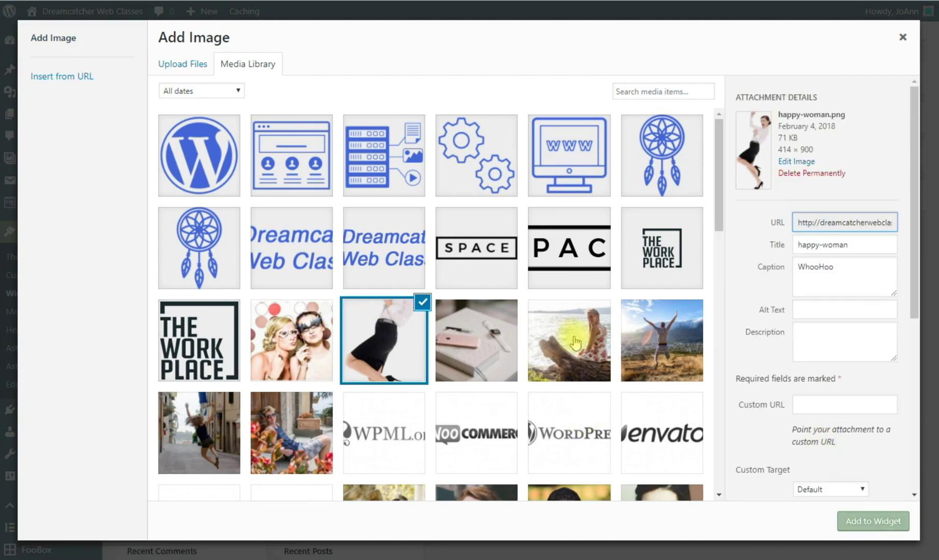
left_click(575, 342)
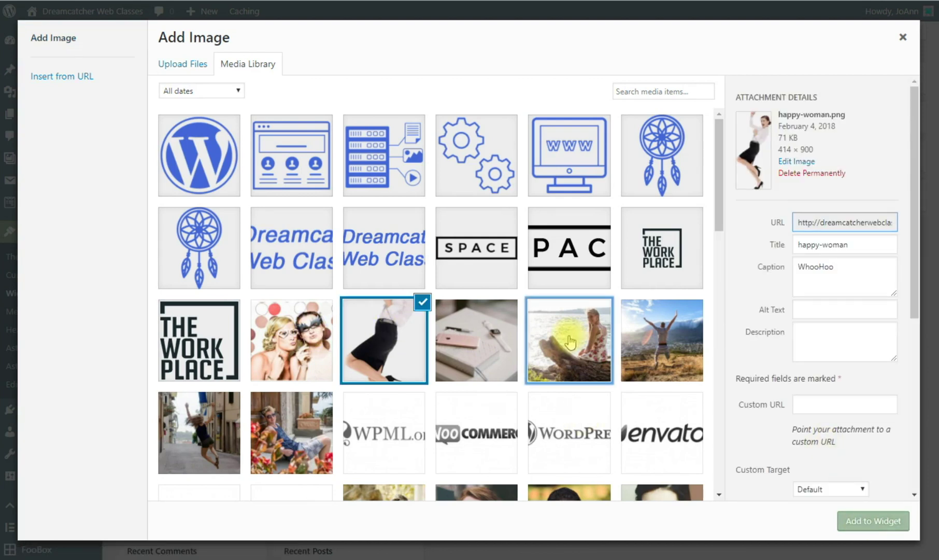
left_click(890, 522)
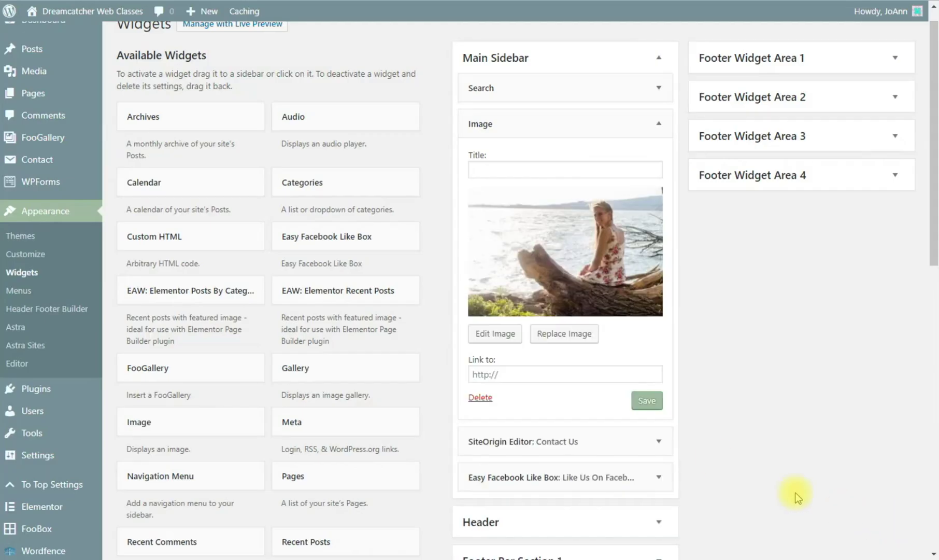
left_click(646, 400)
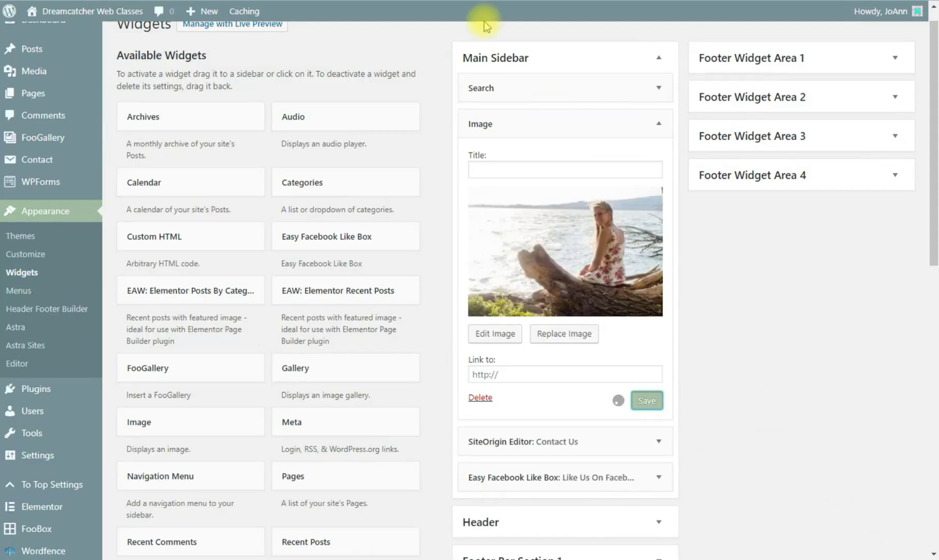
left_click(484, 1)
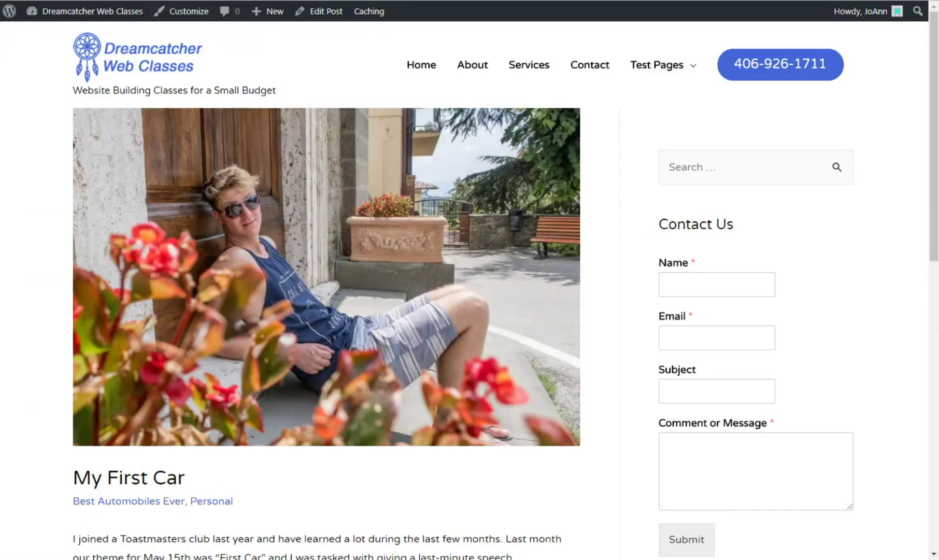
Reload the My First Car post and scroll through its beach photo, Contact Us form and Facebook box
left_click(93, 42)
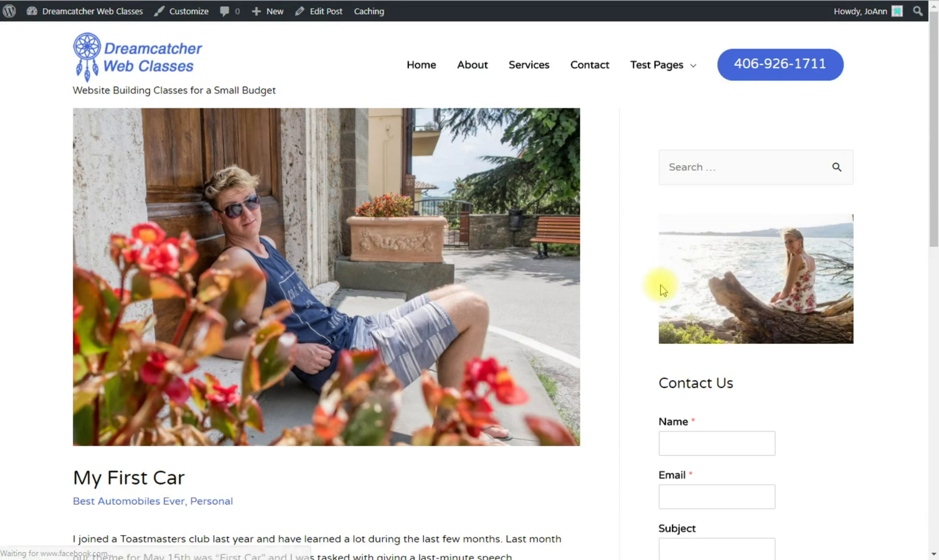
left_click_drag(935, 199, 933, 357)
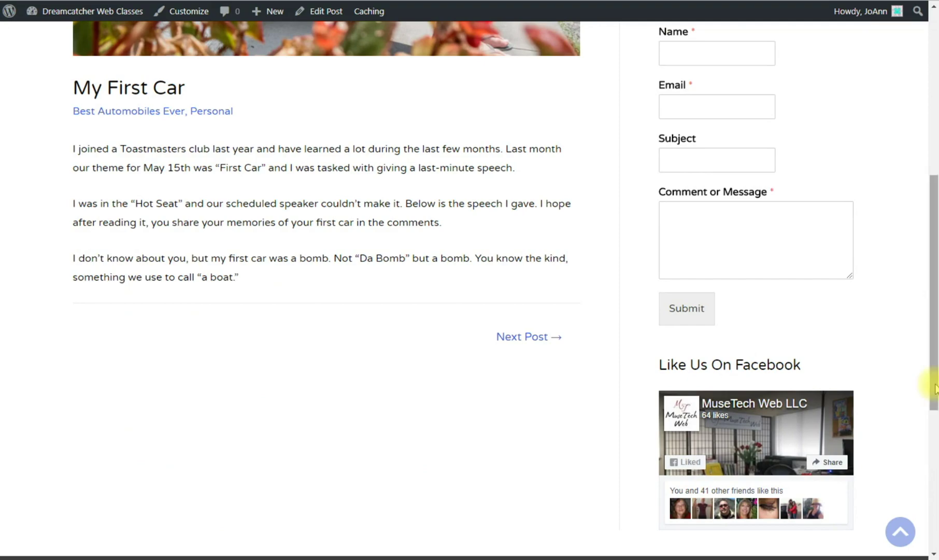
left_click_drag(934, 388, 934, 525)
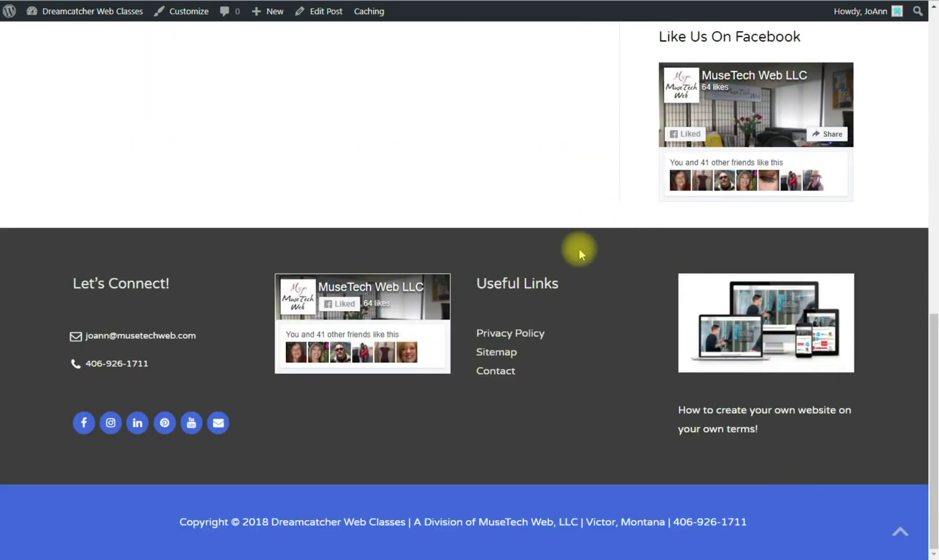
left_click_drag(924, 434, 931, 404)
scroll(464, 291, "down", 1)
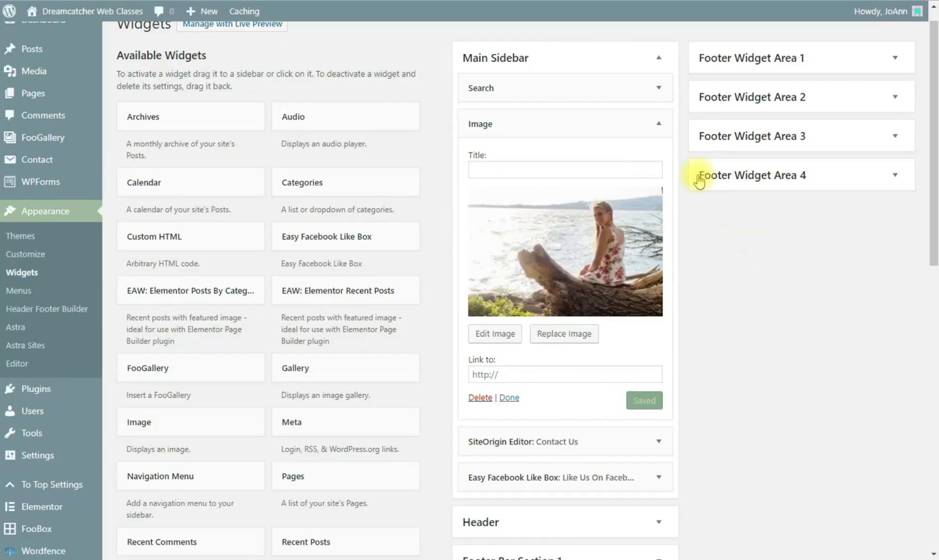
Collapse Main Sidebar and expand Footer Widget Areas 1–4 and Footer Bar Sections 1–2 to review their widgets
left_click(660, 58)
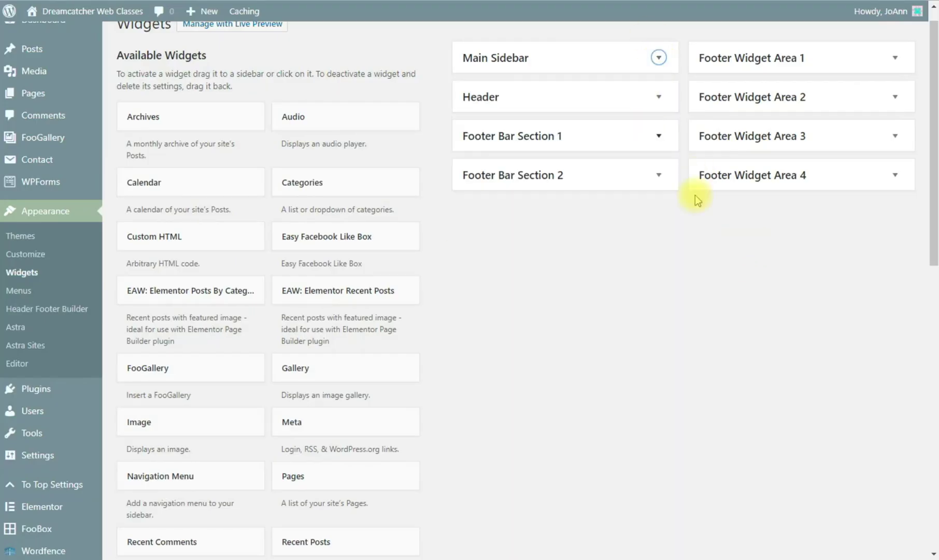
left_click(895, 58)
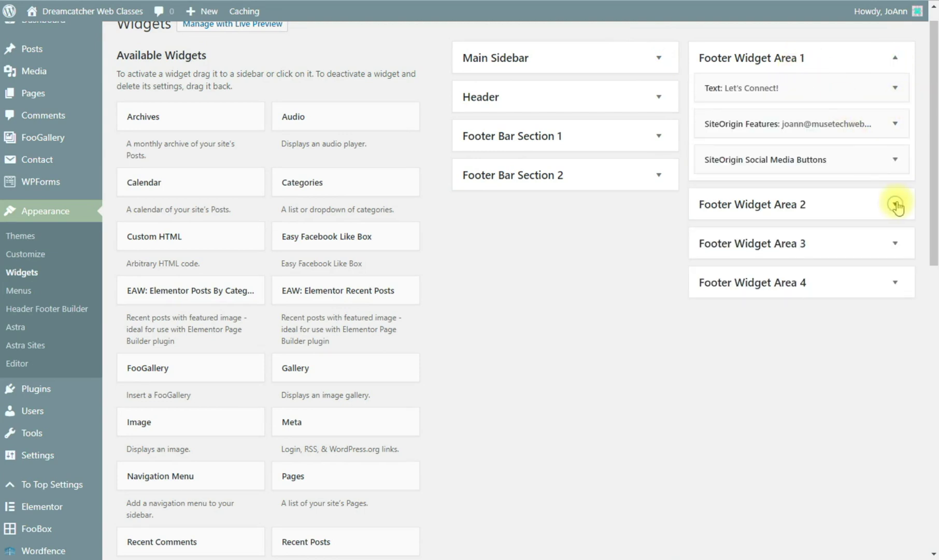
left_click(895, 203)
left_click(896, 300)
left_click(894, 409)
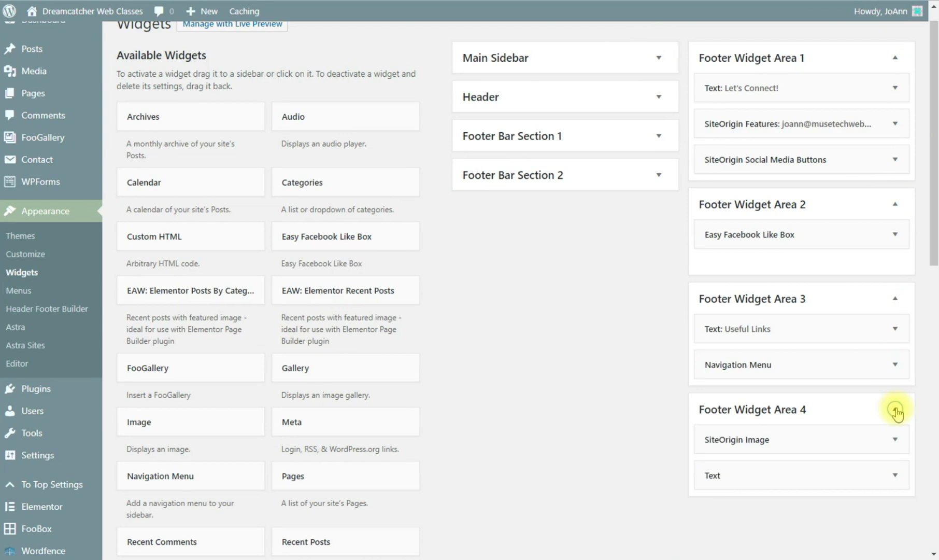
left_click(659, 137)
left_click(658, 229)
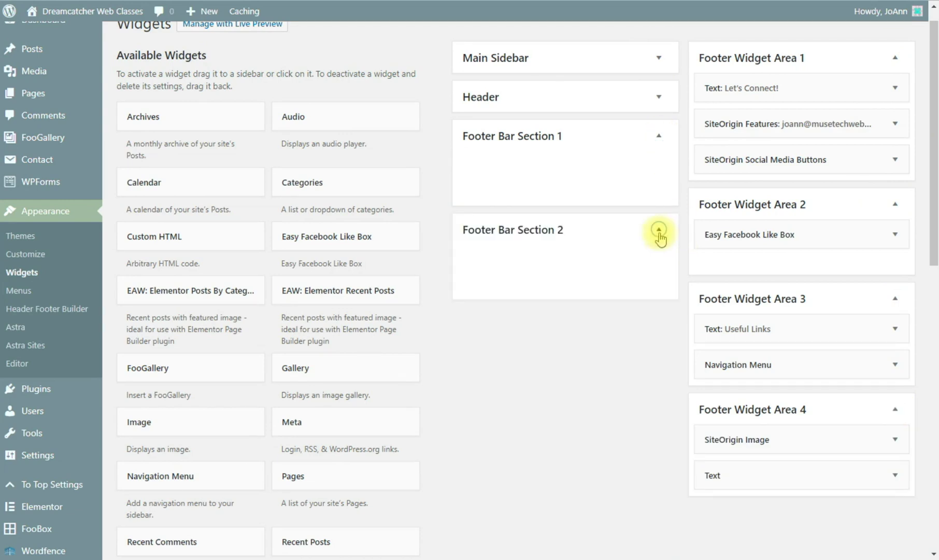
left_click(659, 229)
left_click(659, 137)
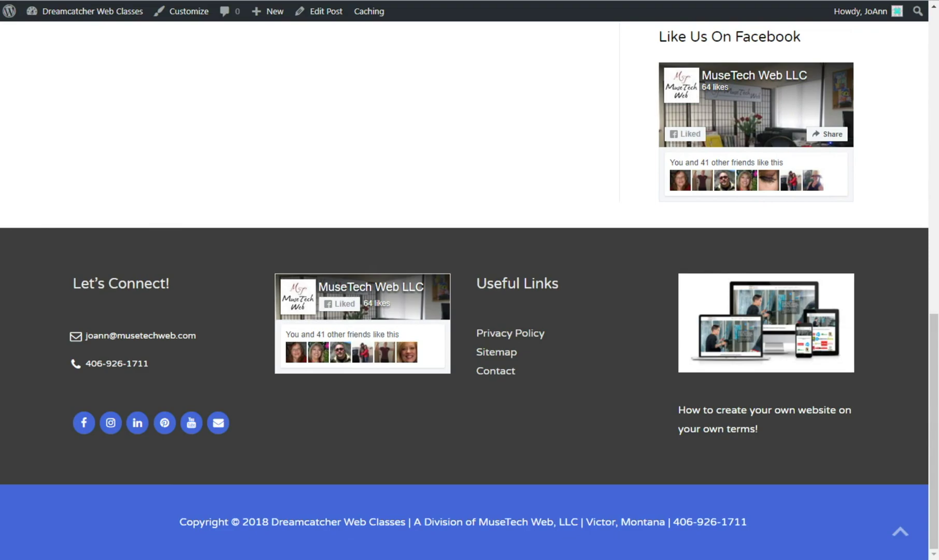
After comparing with the site, collapse Footer Widget Areas 4 through 1 and go to Appearance > Customize
key("ctrl+Tab")
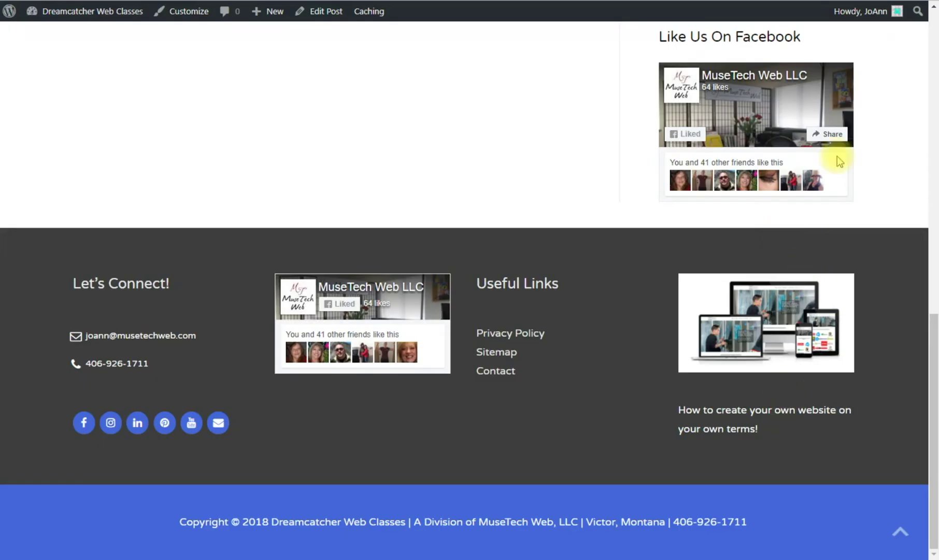
scroll(796, 133, "up", 5)
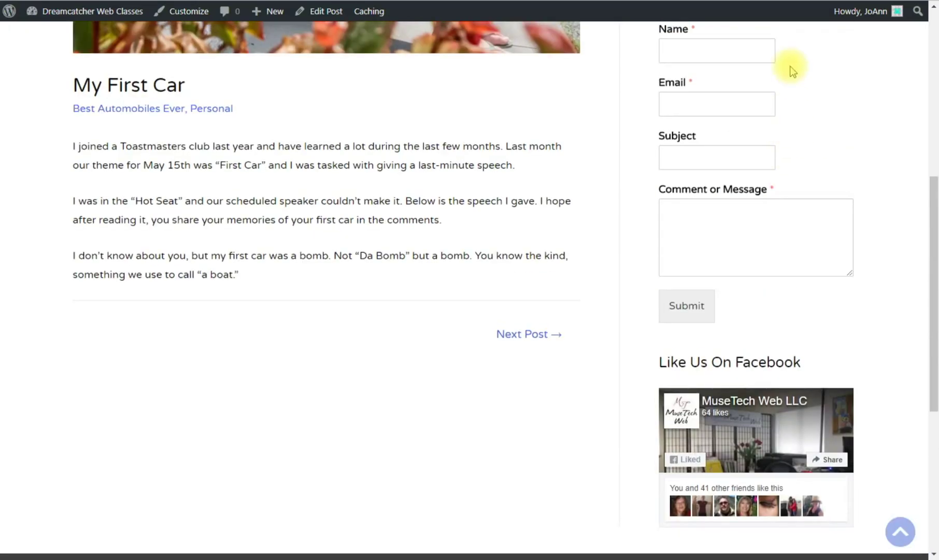
scroll(791, 67, "down", 5)
scroll(841, 417, "down", 1)
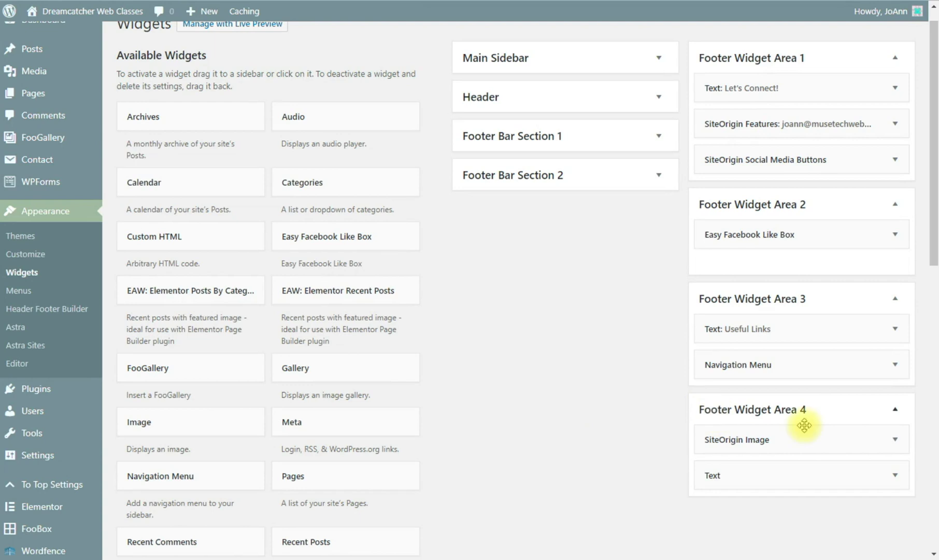
left_click(895, 409)
left_click(901, 305)
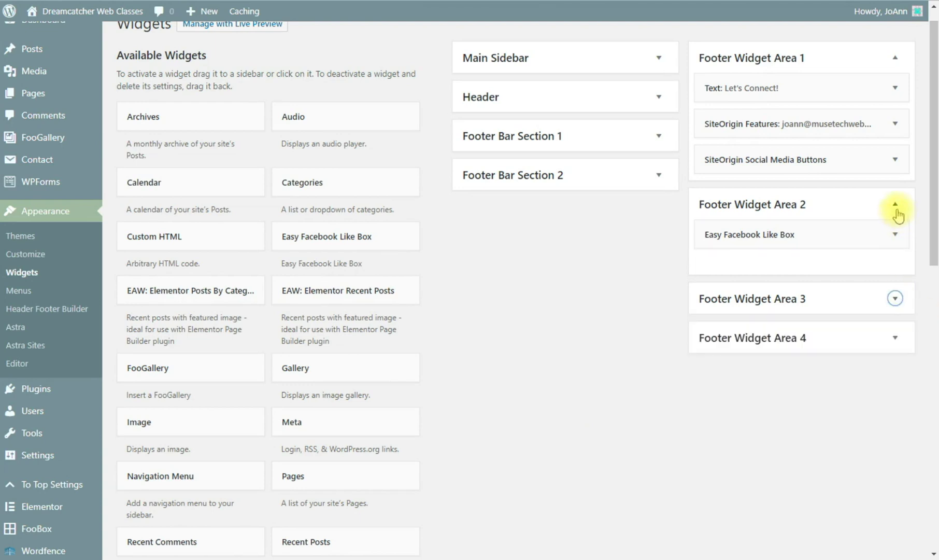
left_click(895, 204)
left_click(896, 58)
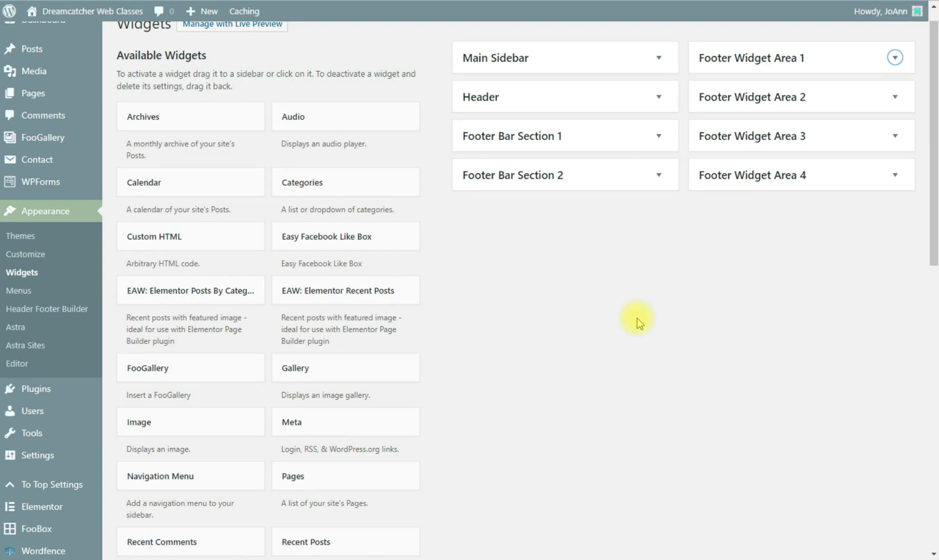
left_click(24, 254)
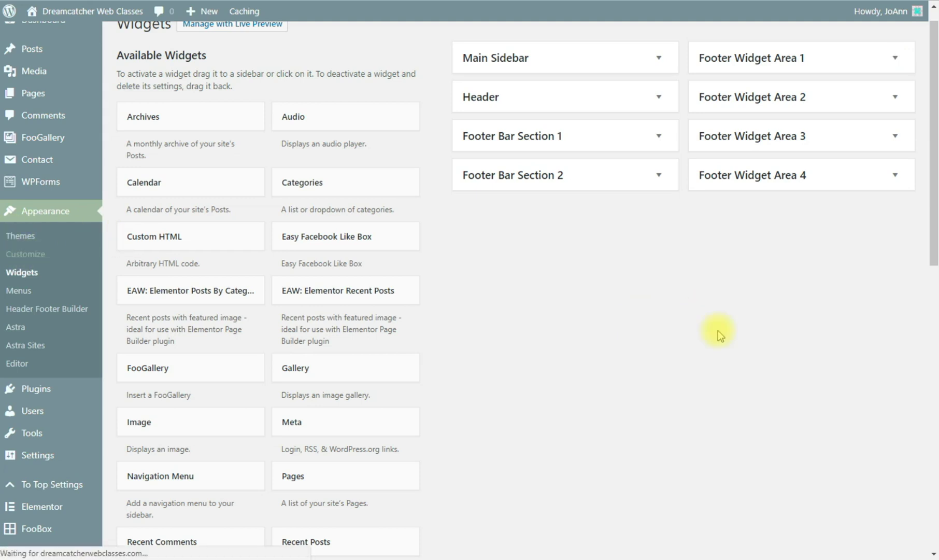
In the Customizer's Widgets section, open the footer Facebook Like Box settings
left_click(24, 254)
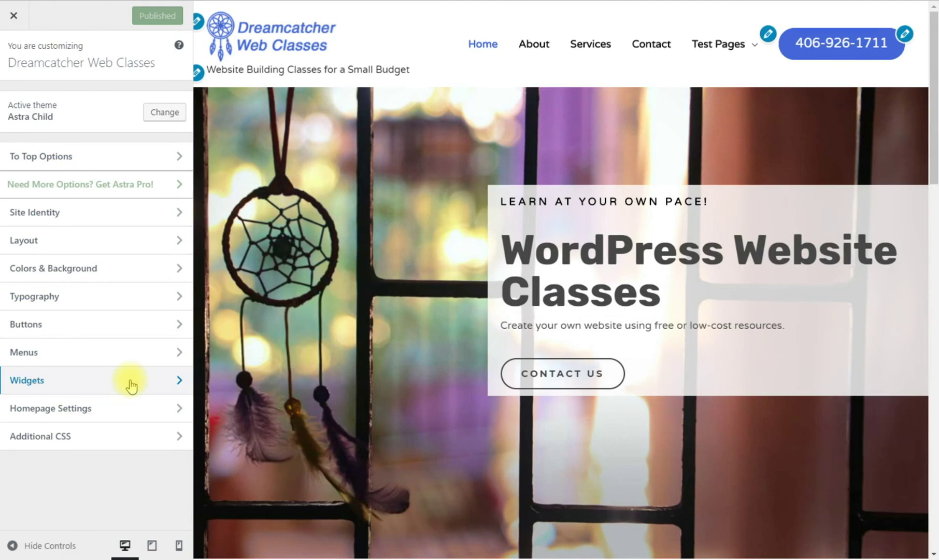
left_click(131, 385)
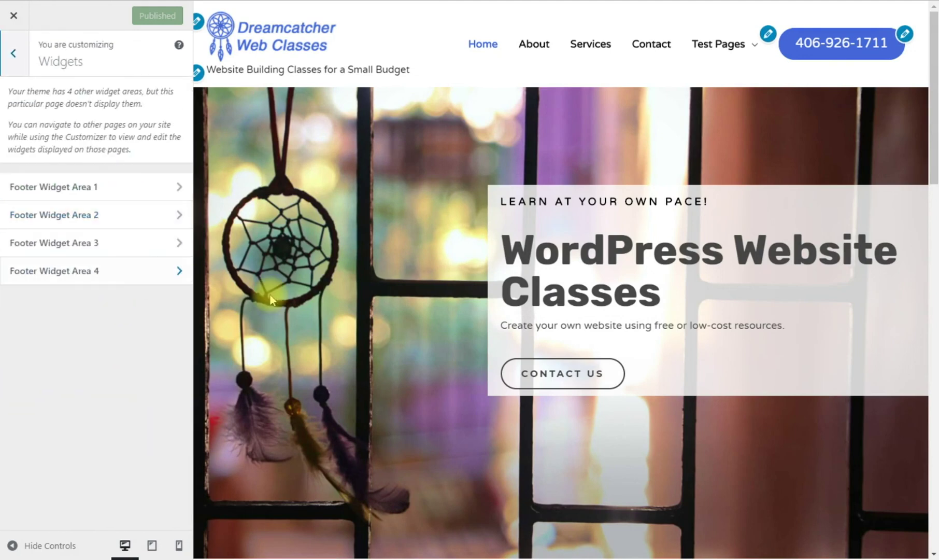
scroll(404, 298, "down", 5)
scroll(394, 306, "down", 15)
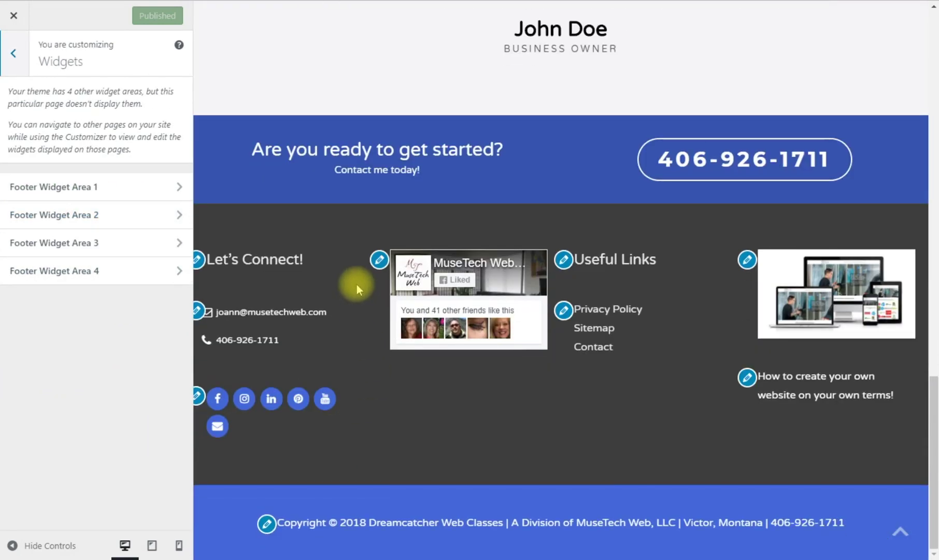
left_click(379, 262)
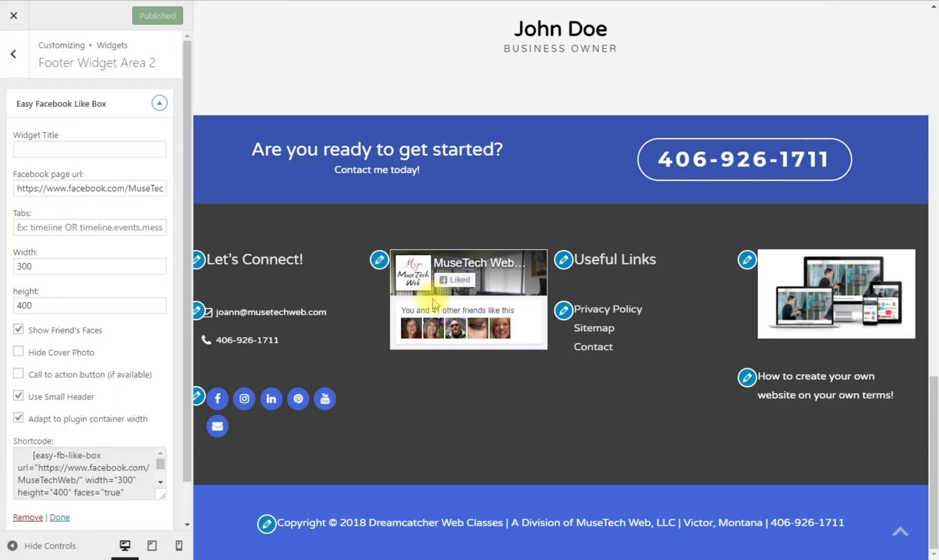
Check the Useful Links footer menu settings, return to the main options, and close the Customizer
left_click(563, 310)
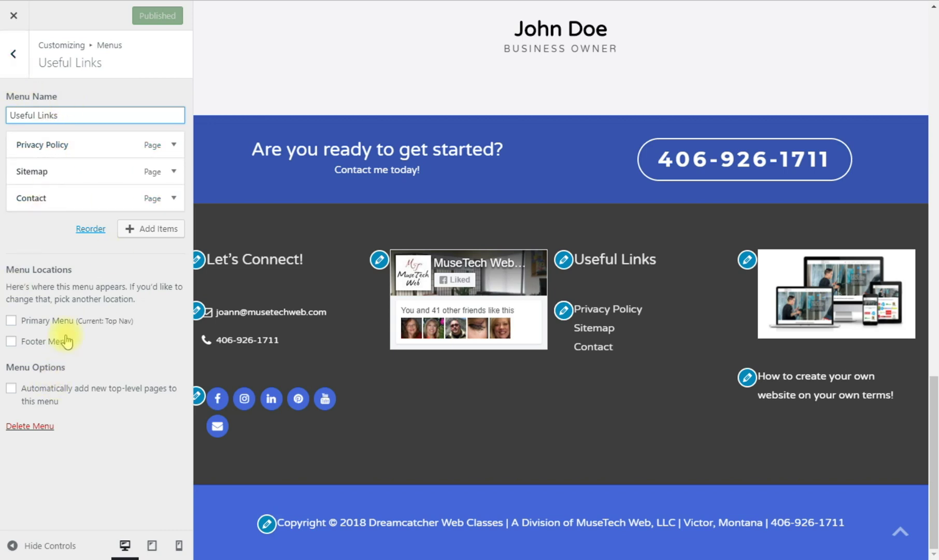
left_click(19, 59)
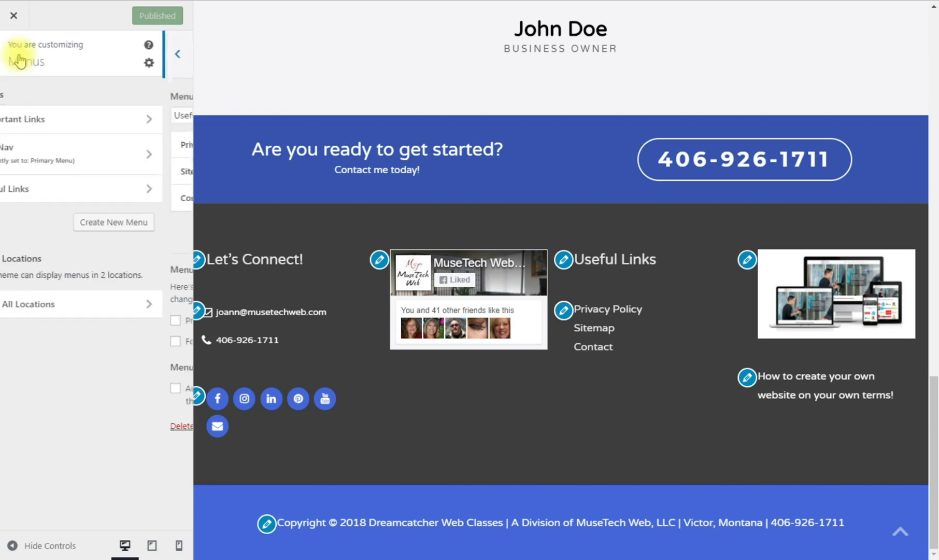
left_click(19, 59)
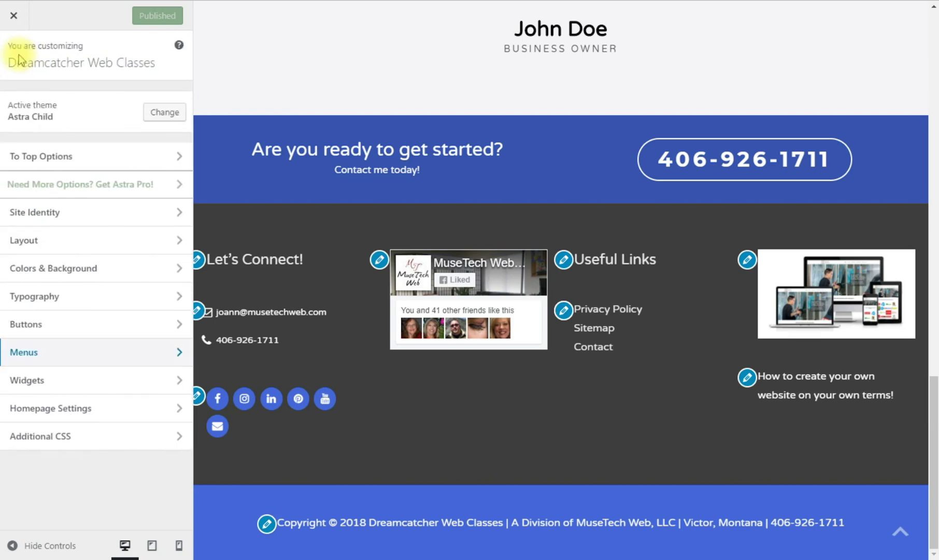
left_click(18, 19)
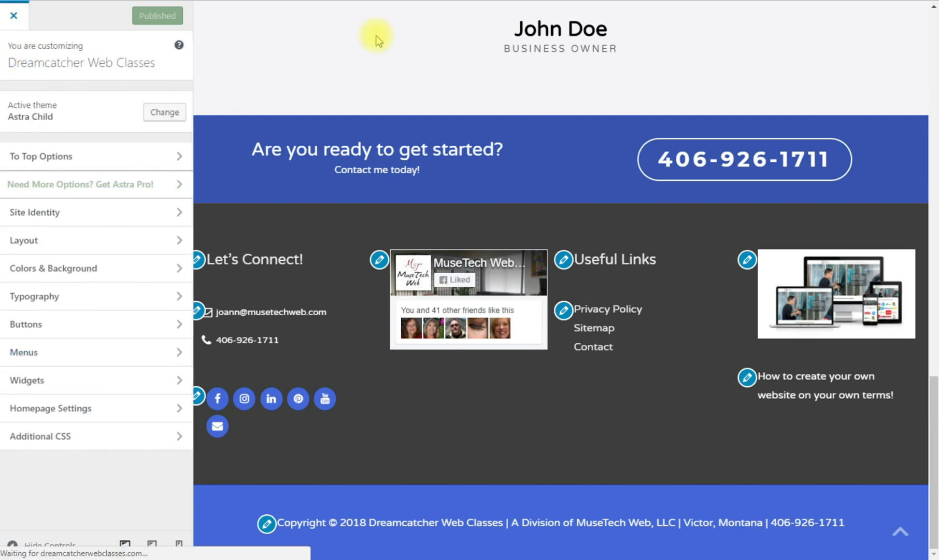